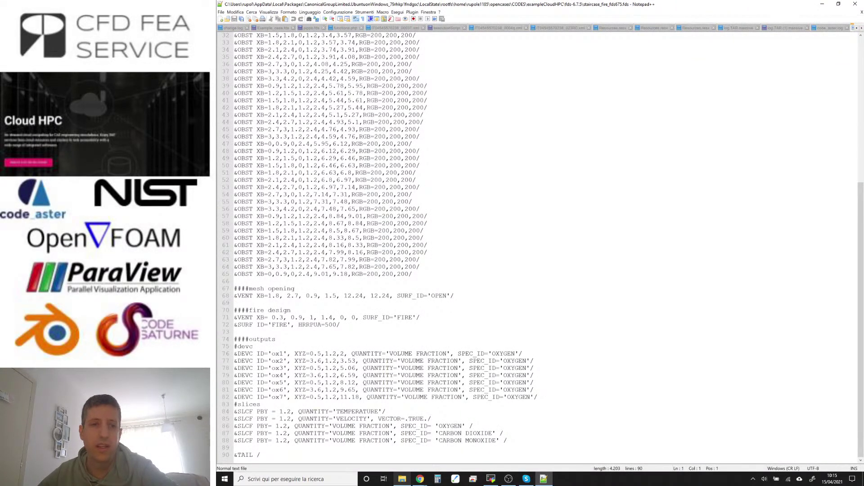
- Review the staircase fire FDS input file from its header to its output definitions, and close the editor
scroll(540, 248, up, 10)
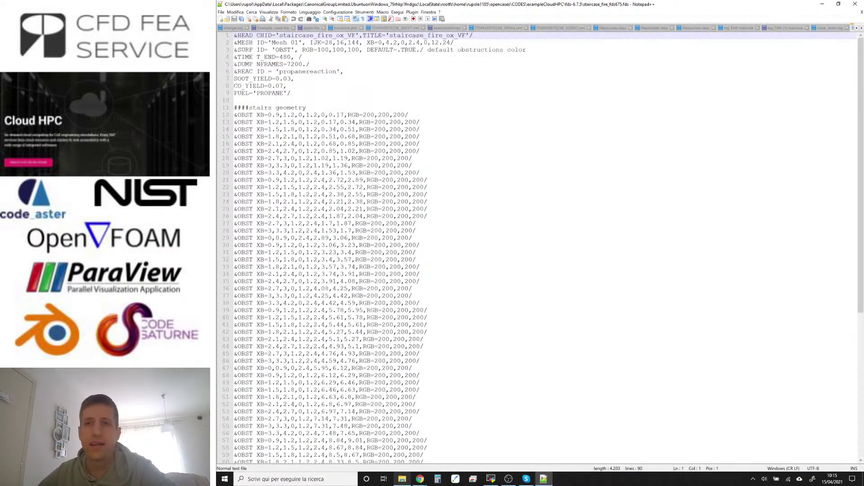
scroll(540, 247, down, 10)
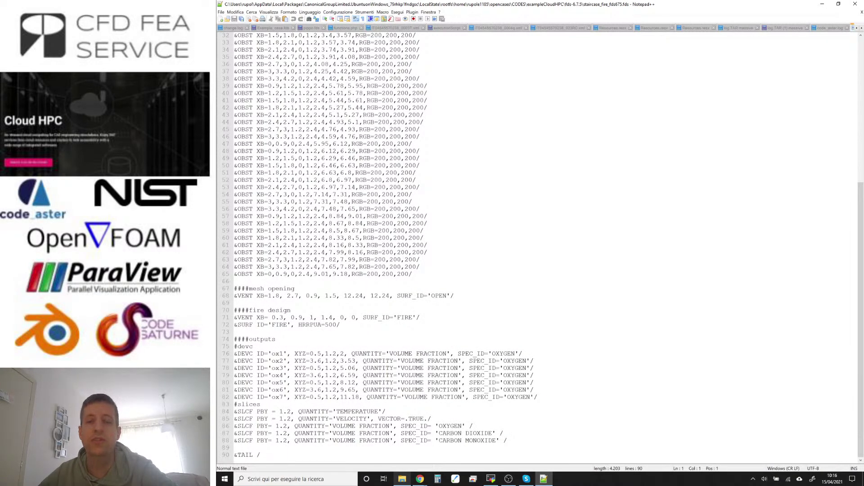
scroll(540, 248, up, 10)
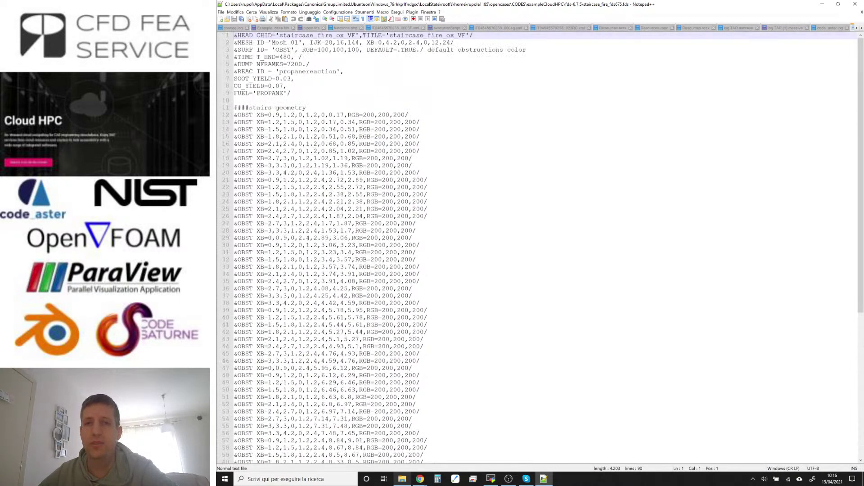
click(854, 5)
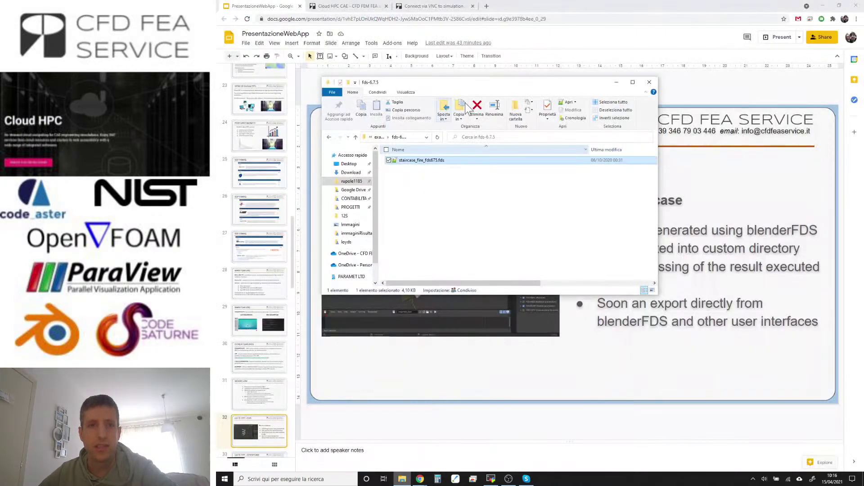
drag(536, 82, 676, 115)
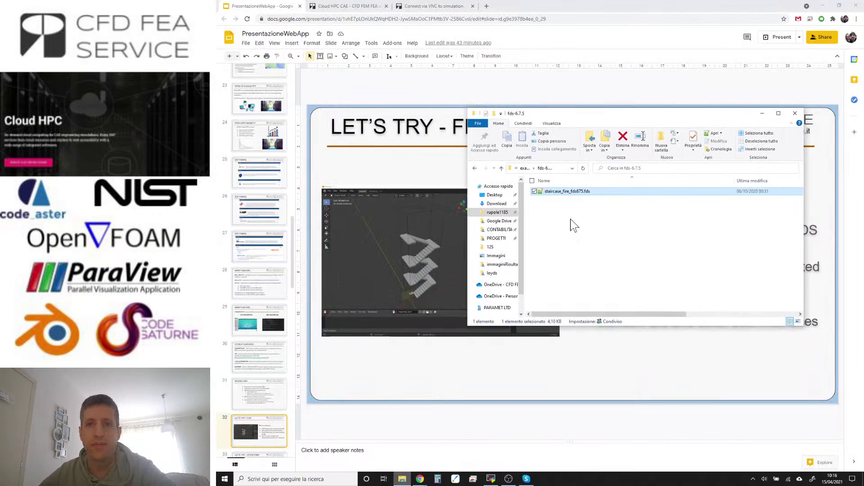
- Switch to the Cloud HPC web app, show the simulations list and highlight the site address cloud.cfdfeaservice.it
click(434, 6)
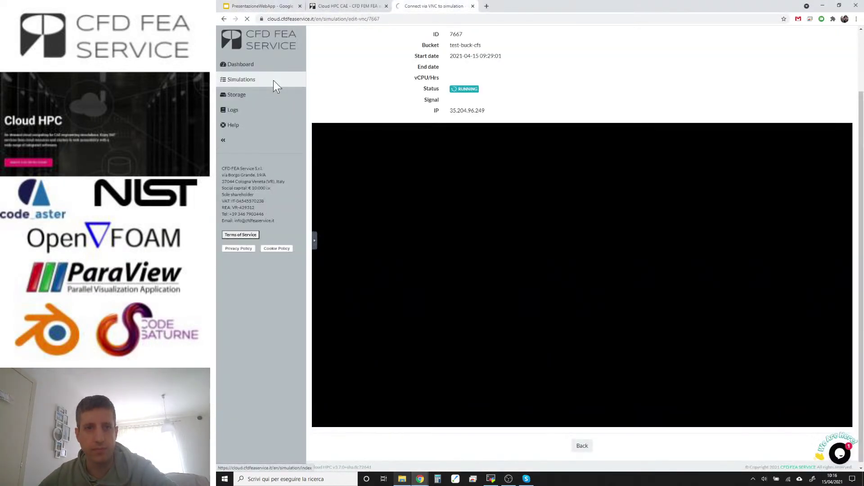
click(273, 81)
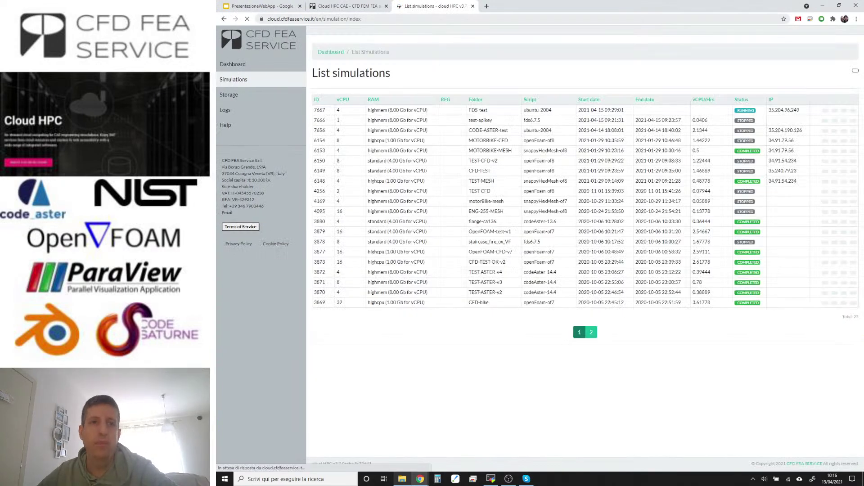
drag(284, 19, 332, 20)
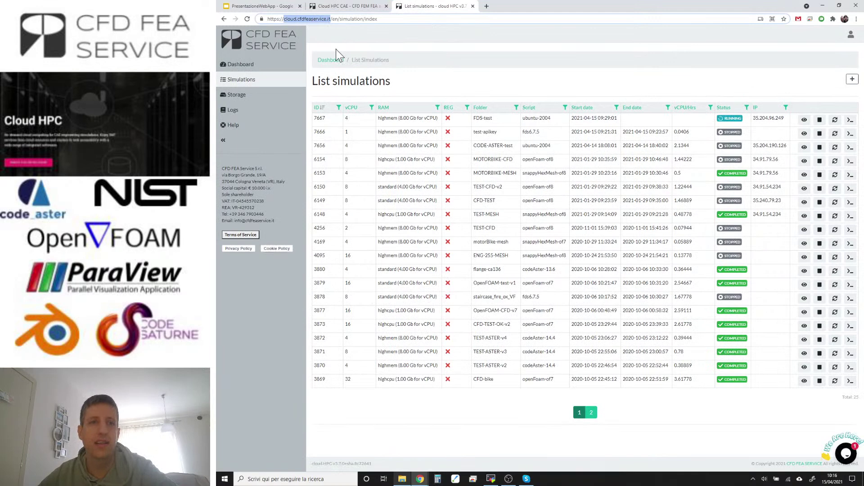
click(290, 19)
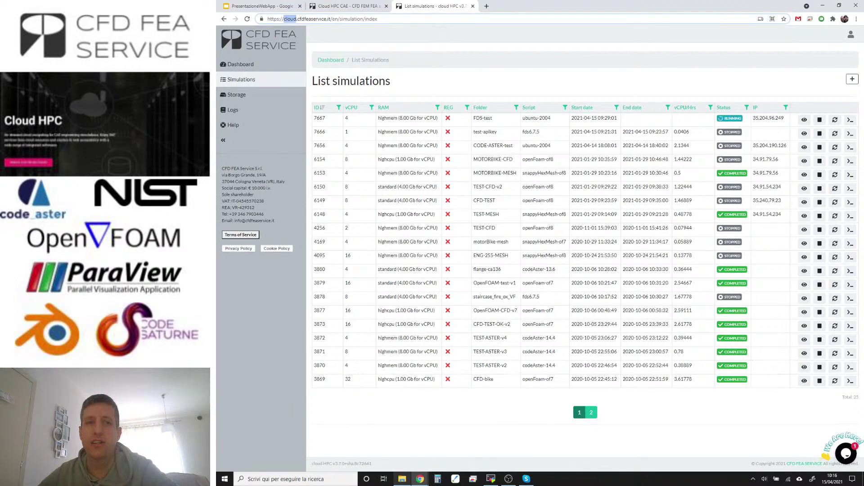
double_click(310, 19)
key(Right)
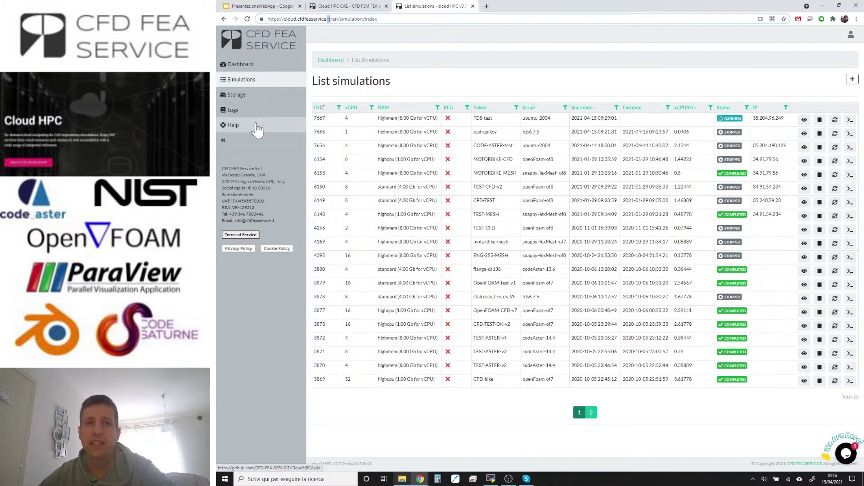
- Open the dashboard and examine the monthly vCPU-hour consumption statistics
click(263, 71)
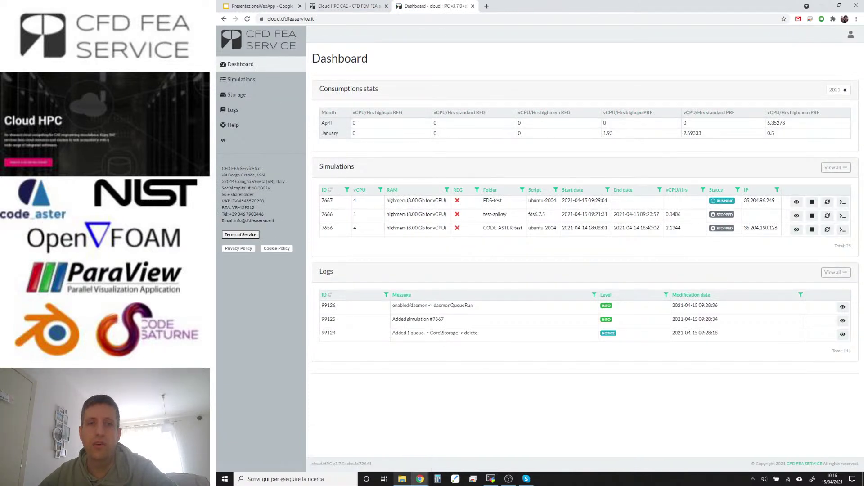
double_click(326, 200)
drag(354, 124, 721, 134)
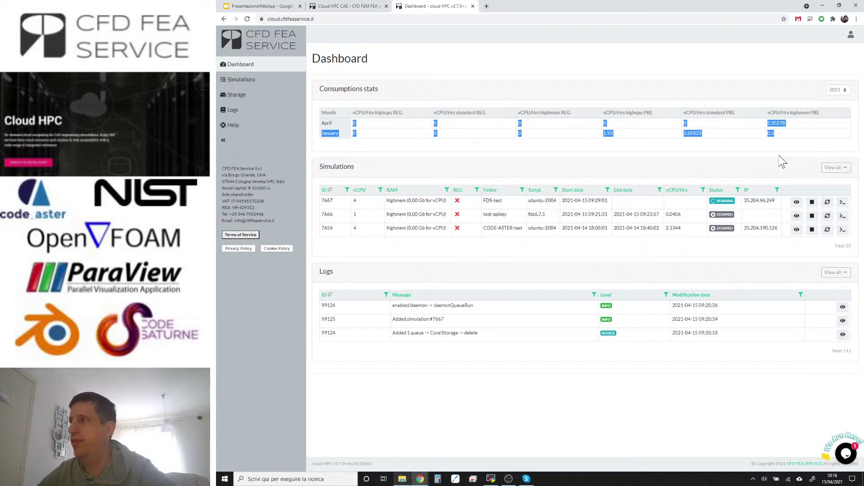
- Upload the file staircase_fire_fds675.fds from the fds-6.7.5 folder to the root directory of the cloud storage
click(261, 101)
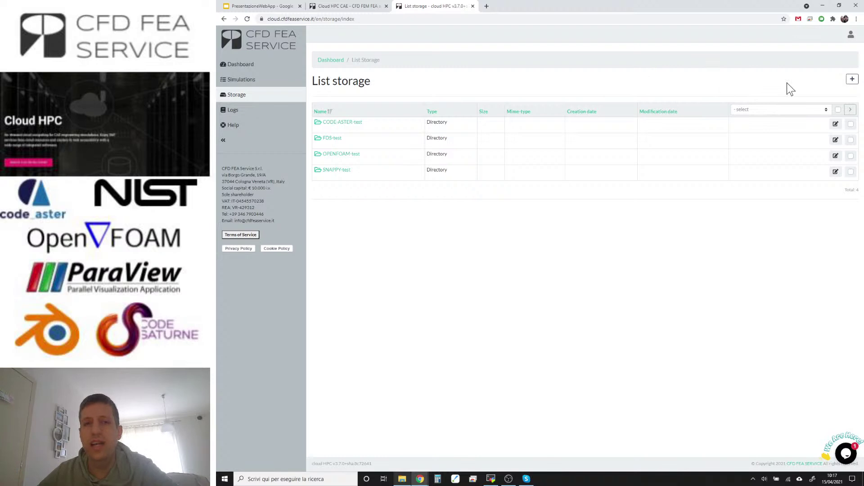
click(852, 79)
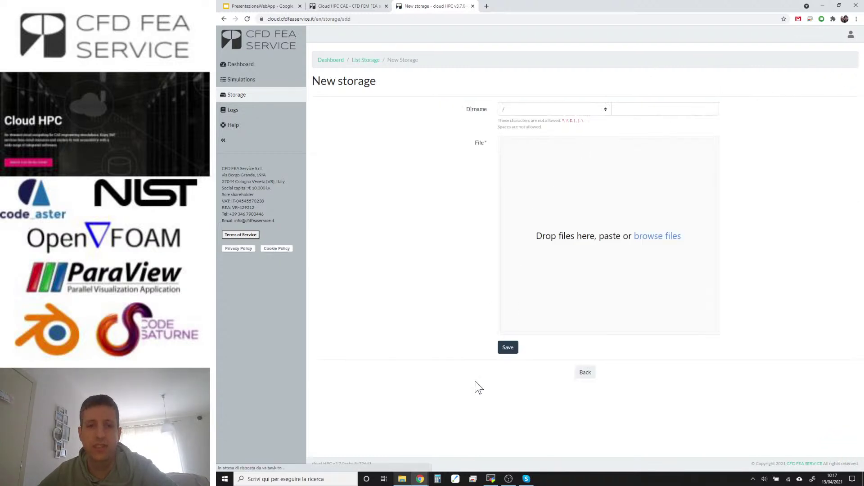
click(401, 478)
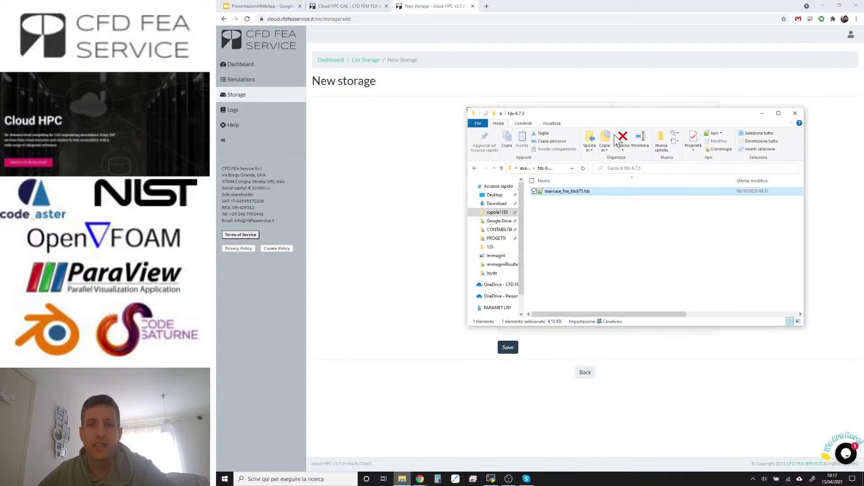
drag(640, 122, 375, 145)
drag(304, 228, 596, 245)
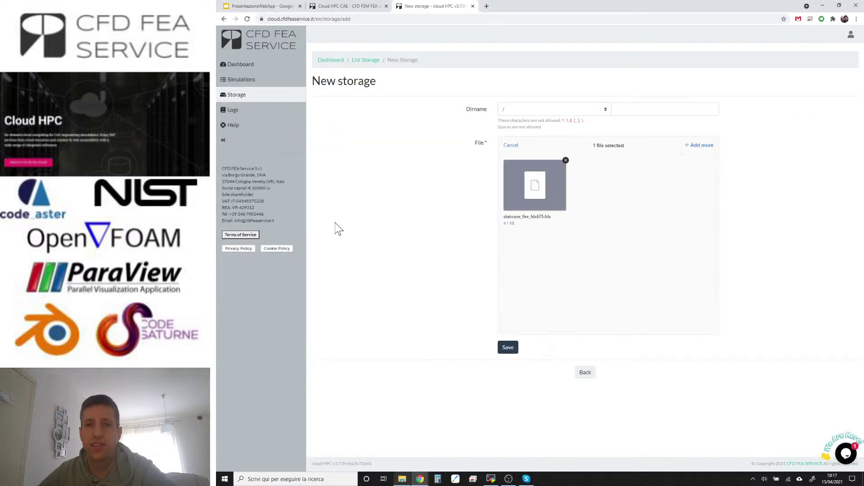
click(507, 348)
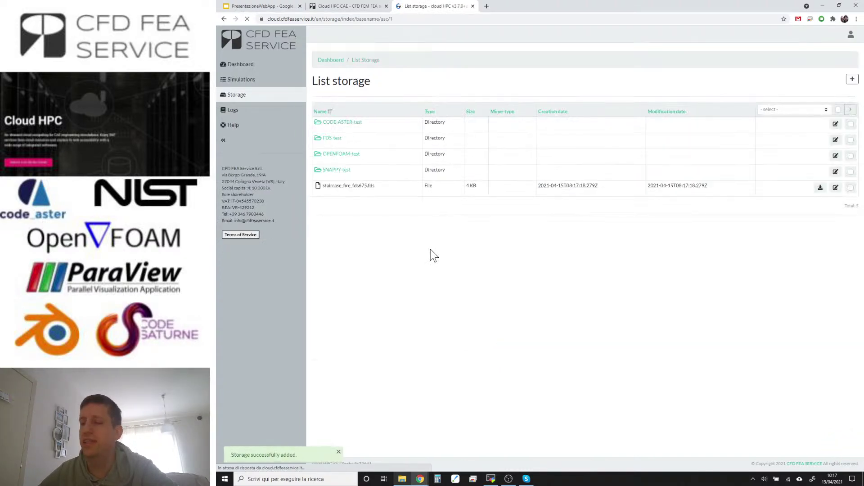
- Check the entry of the uploaded staircase_fire_fds675.fds file in the storage list
triple_click(352, 188)
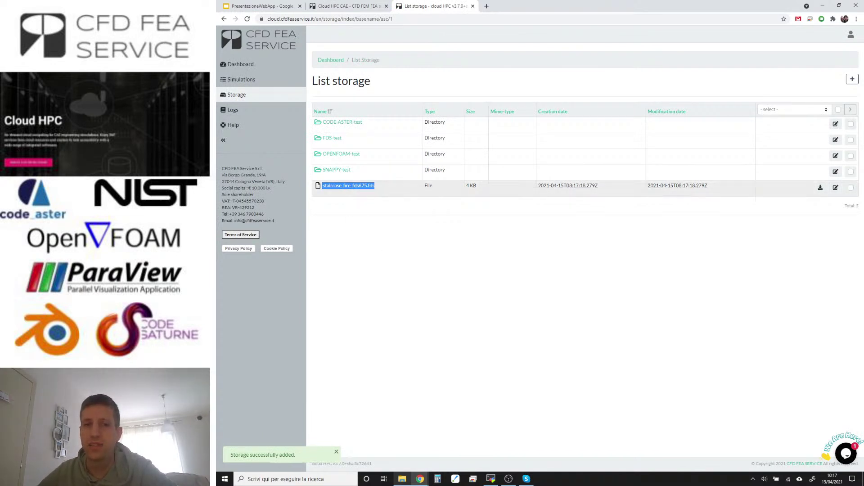
drag(322, 186, 608, 192)
click(631, 193)
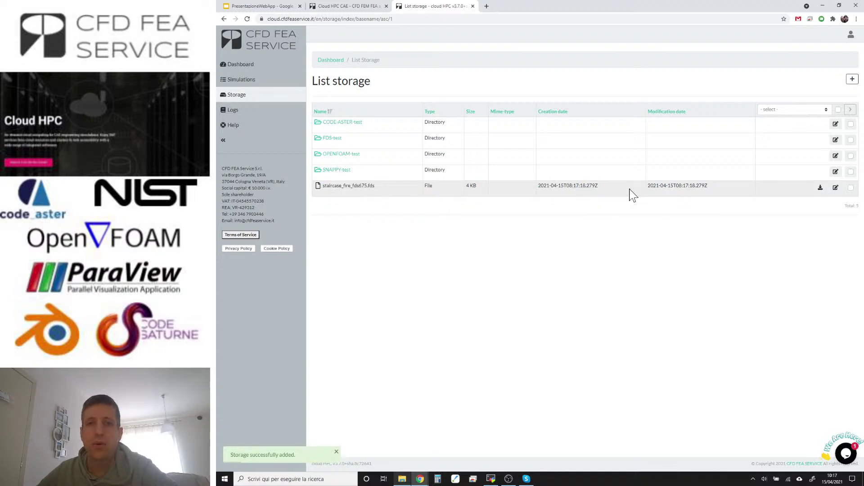
- Start a new simulation with 4 vCPUs and standard RAM (4.00 Gb for vCPU)
click(281, 83)
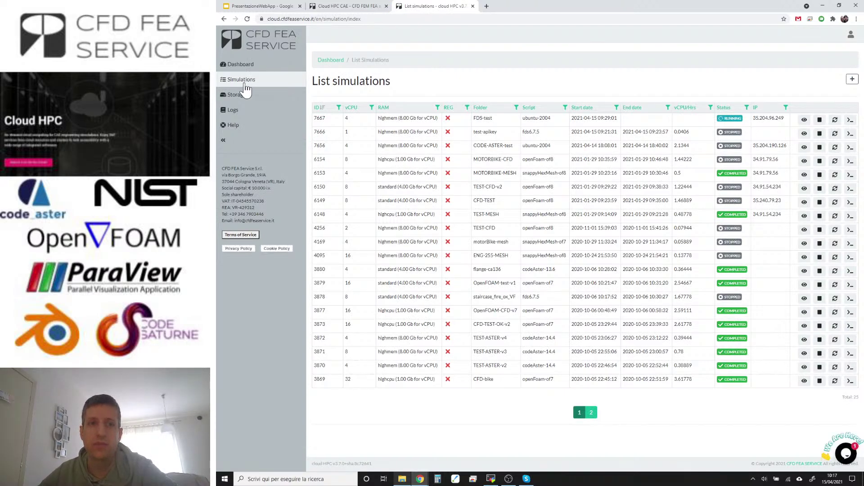
click(853, 84)
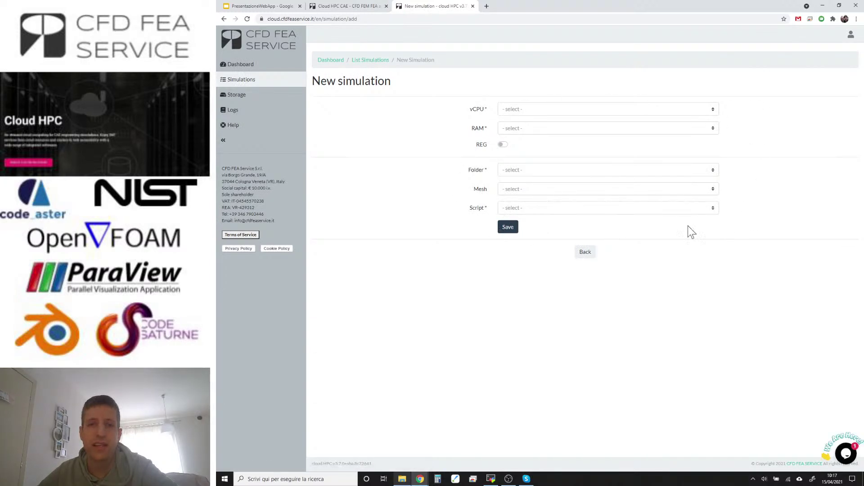
click(528, 111)
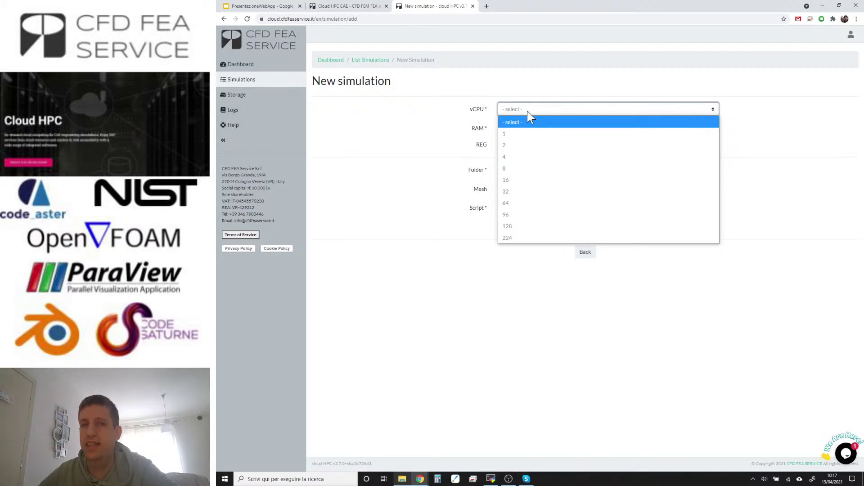
click(522, 158)
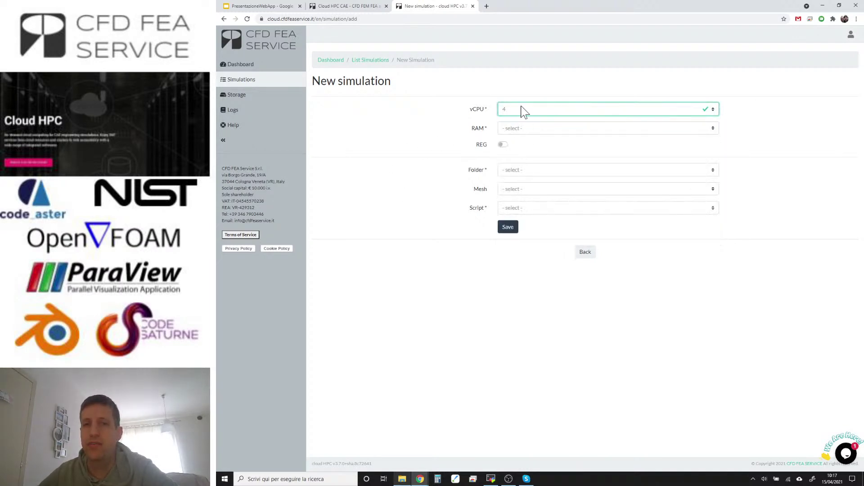
click(553, 130)
click(558, 155)
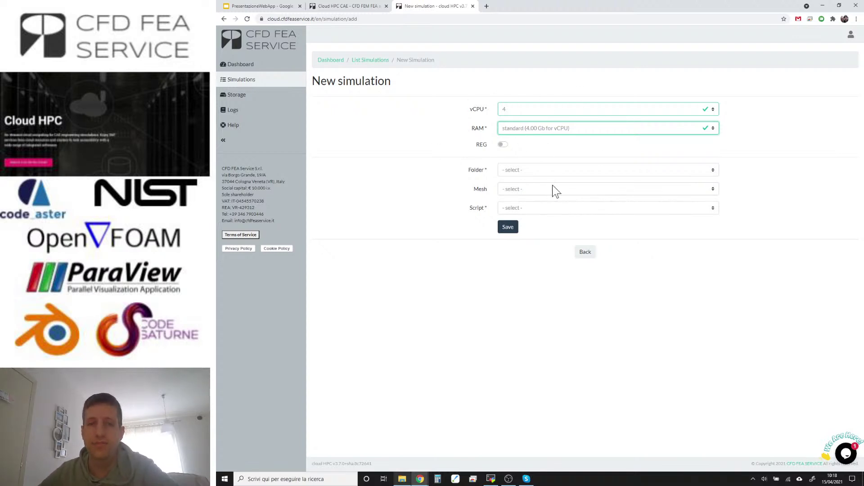
- Assign staircase_fire_fds675.fds as the simulation's folder and fds6.7.5 as its script, and save the simulation
click(531, 170)
click(545, 240)
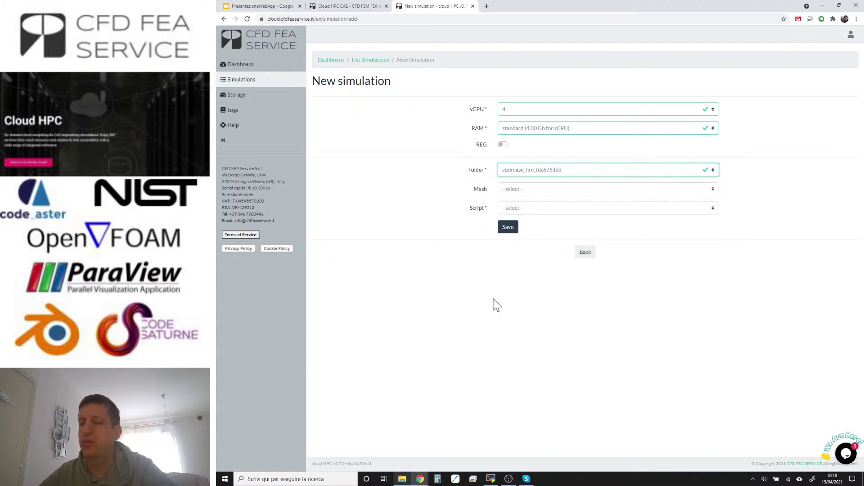
click(548, 210)
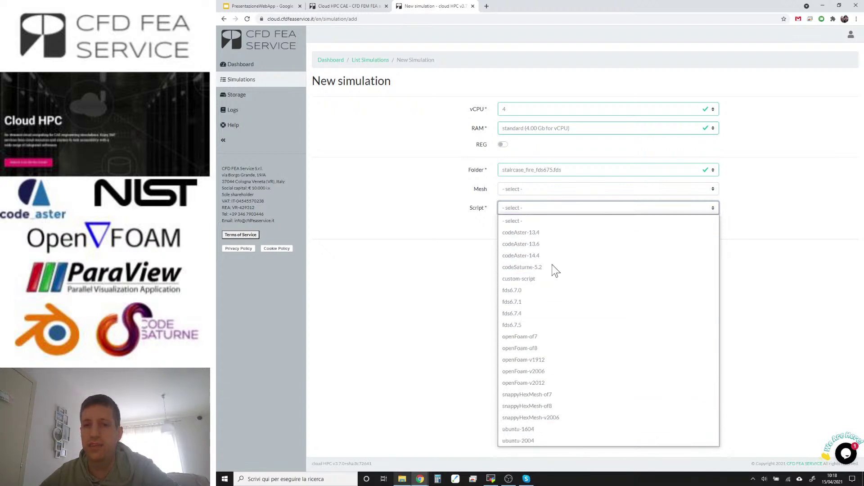
click(549, 317)
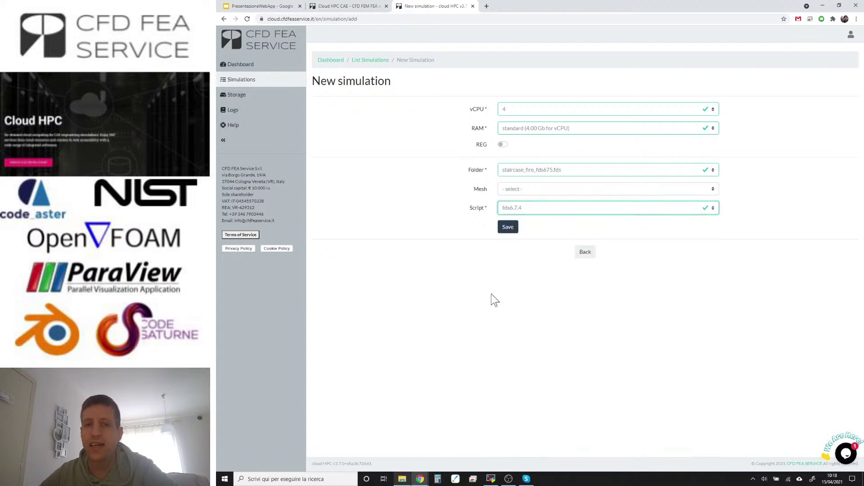
click(536, 210)
click(536, 316)
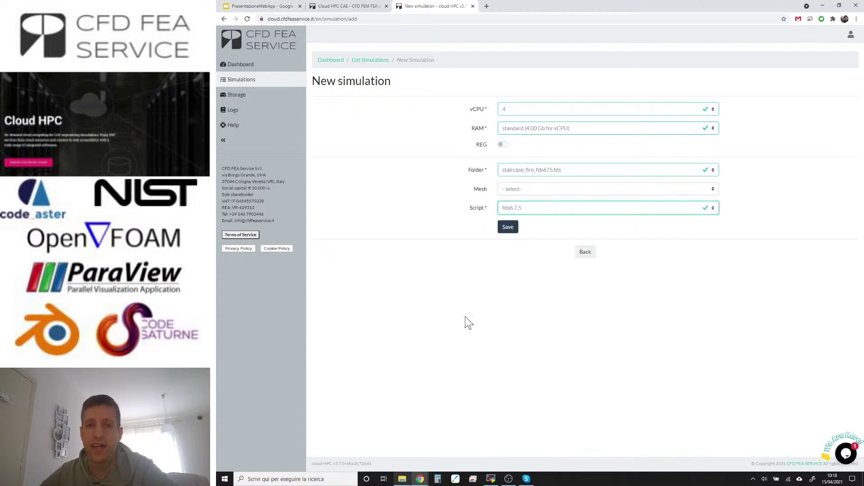
click(508, 229)
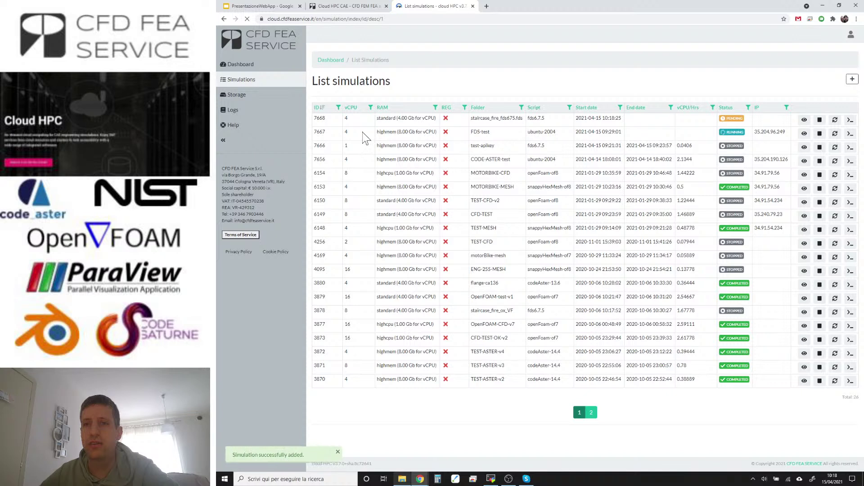
- Examine the newly added simulation's row in the list and open its detail page
double_click(319, 118)
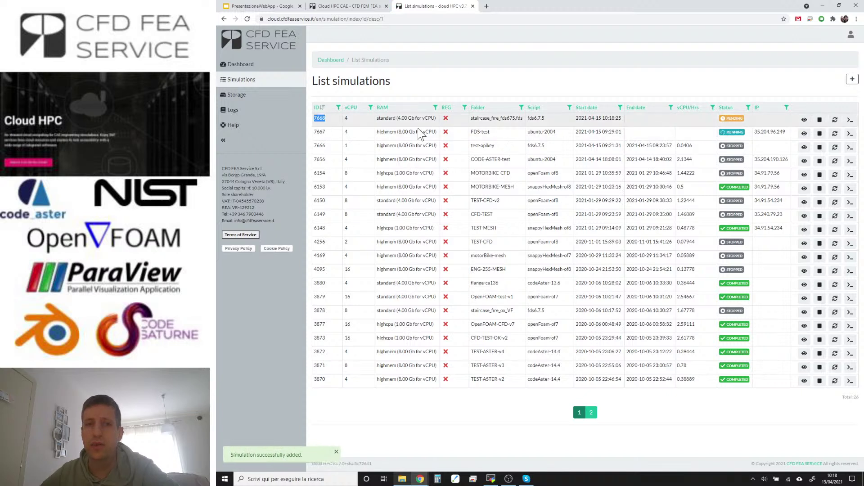
shift+click(703, 120)
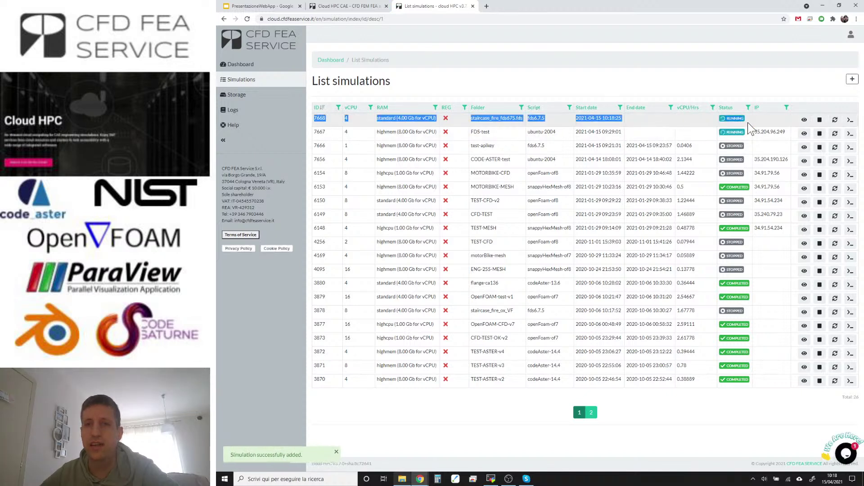
click(804, 120)
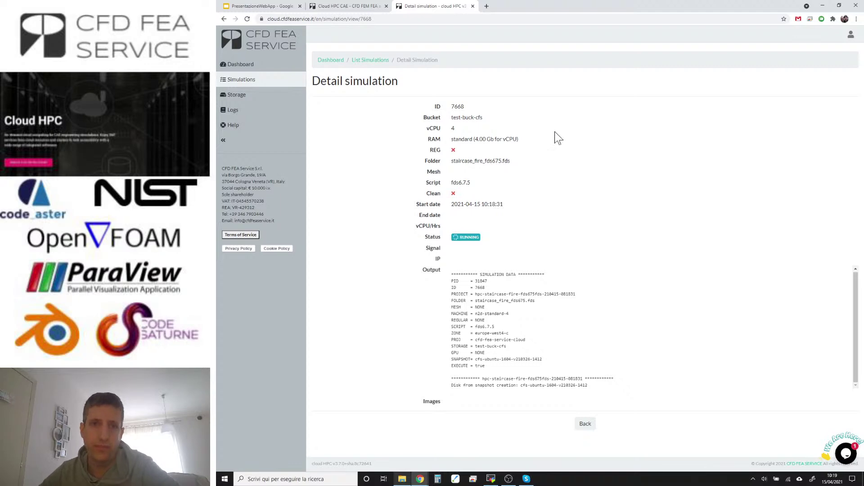
- Return to the simulations list and check the status of the staircase_fire_fds675.fds run
click(293, 83)
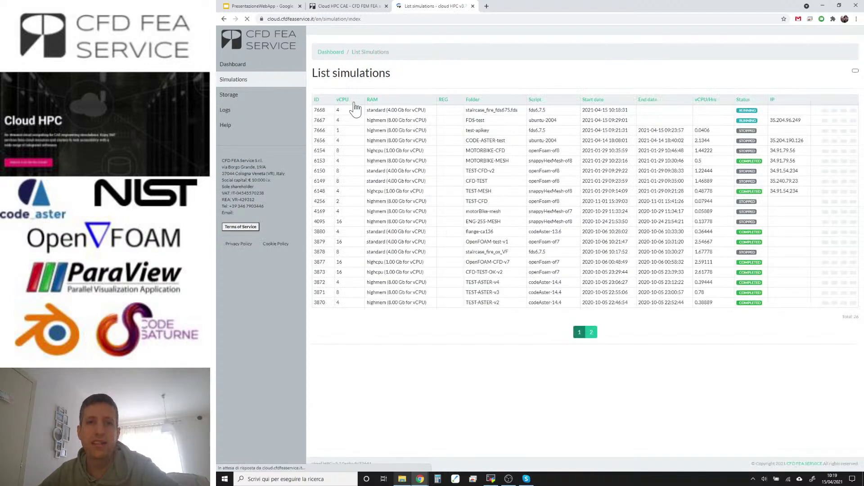
drag(313, 118, 736, 122)
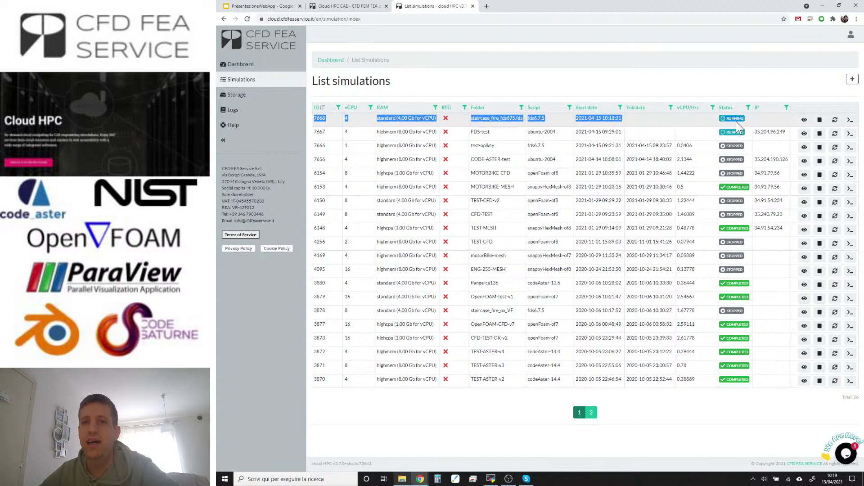
click(716, 120)
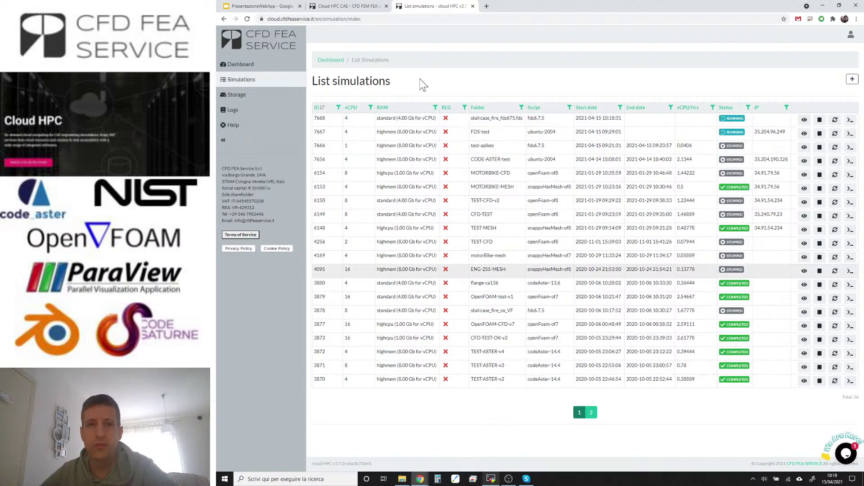
- Switch to the PresentazioneWebApp slides, present them full screen from the FDS slide and advance to the OpenFOAM slide
click(255, 6)
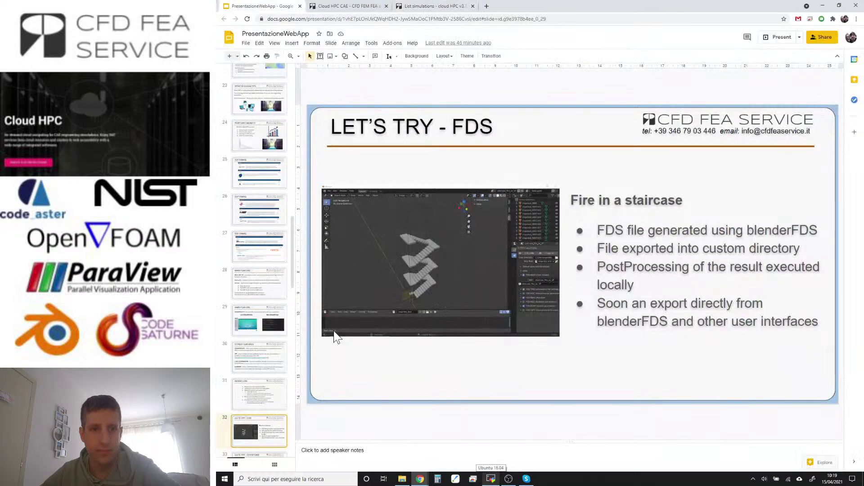
key(F11)
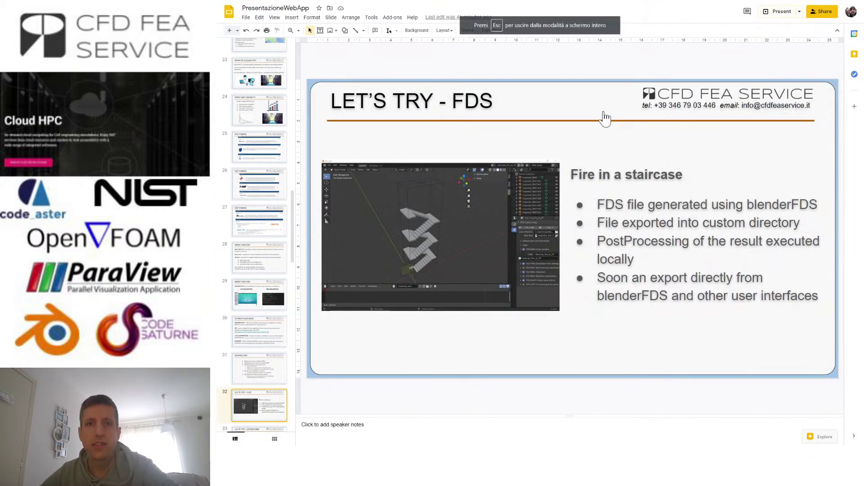
key(ctrl+F5)
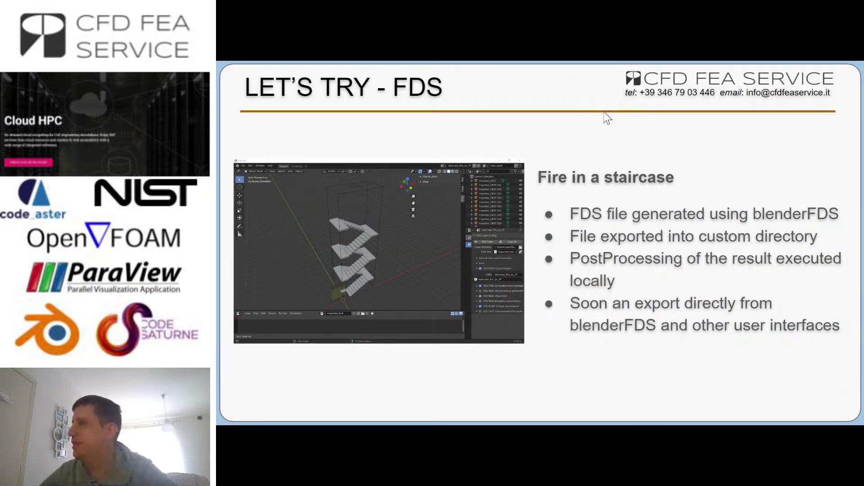
key(Right)
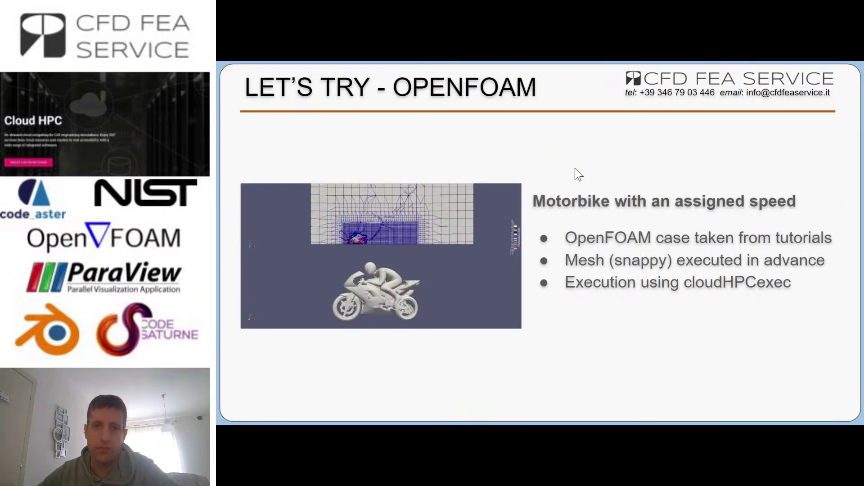
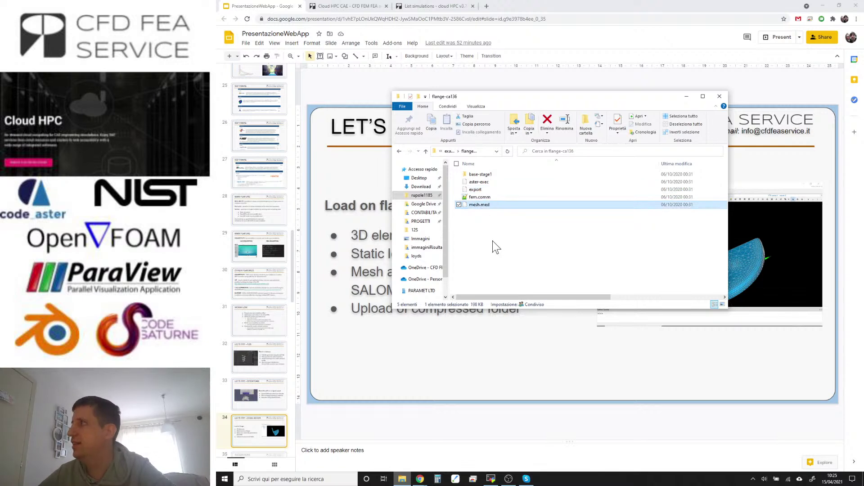
- Compress the flange-ca136 folder inside exampleCloudHPC into flange-ca136.zip and select the archive
click(446, 152)
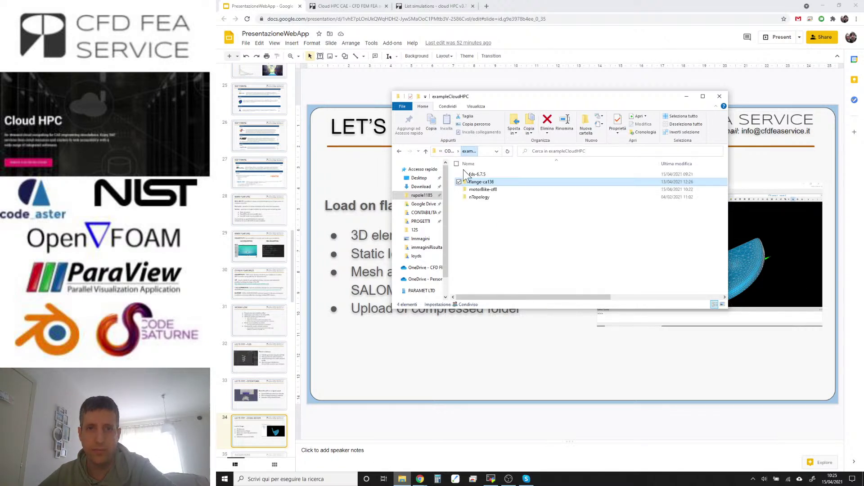
click(488, 182)
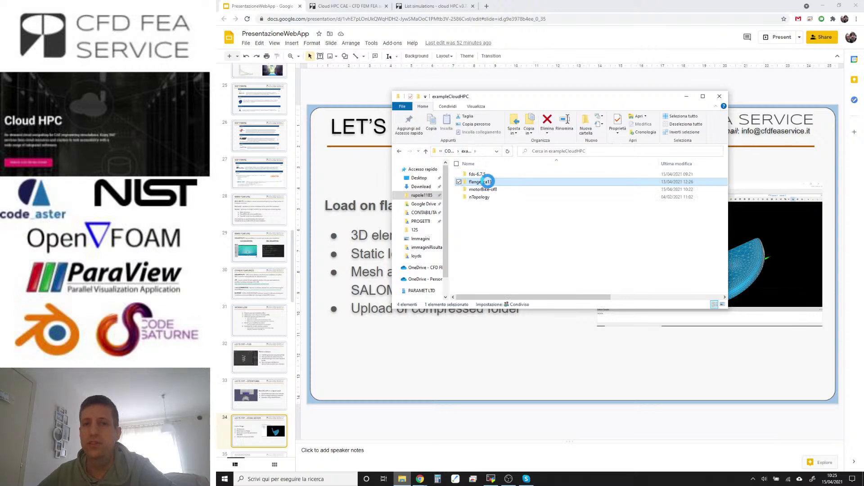
right_click(488, 182)
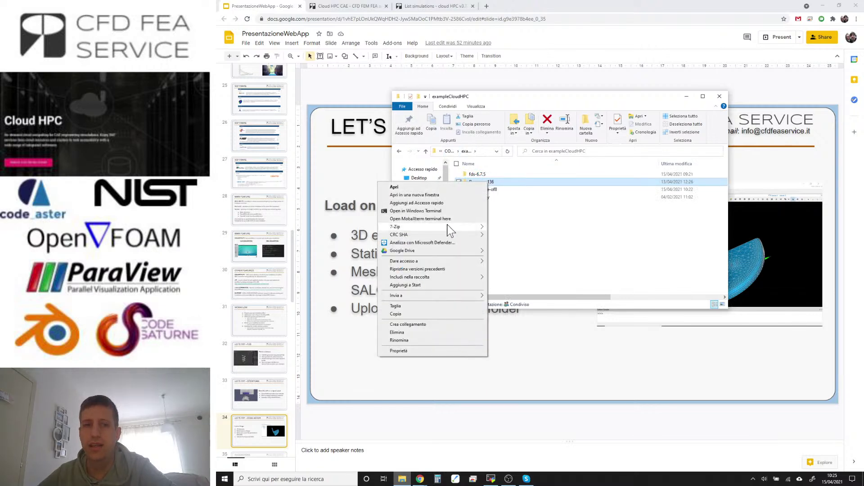
mouse_move(448, 228)
click(527, 260)
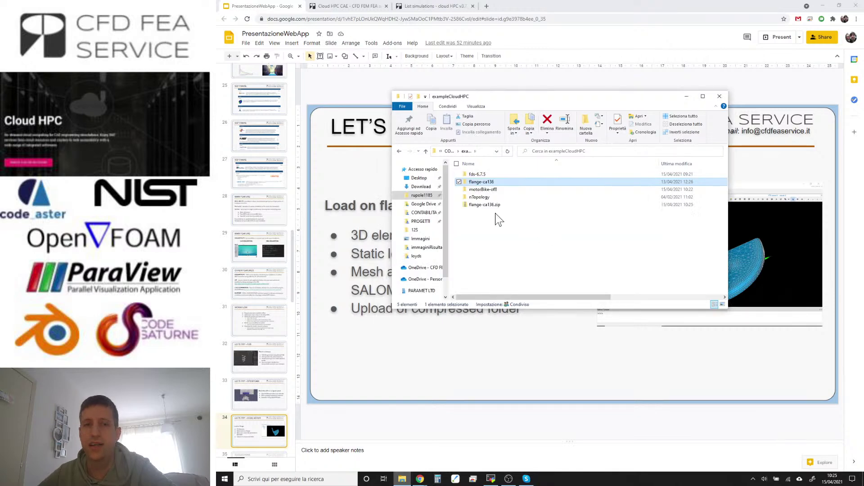
click(483, 206)
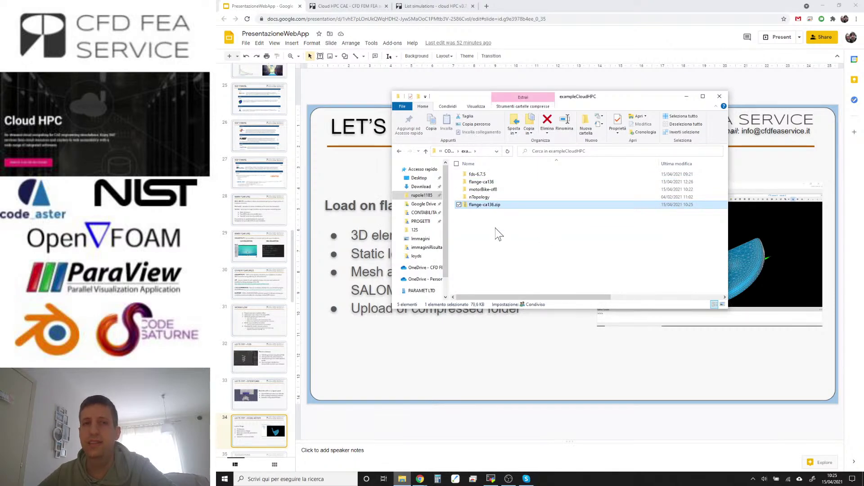
- Switch to the Cloud HPC web app, upload flange-ca136.zip to the root of the storage and check its entry in the storage list
click(427, 7)
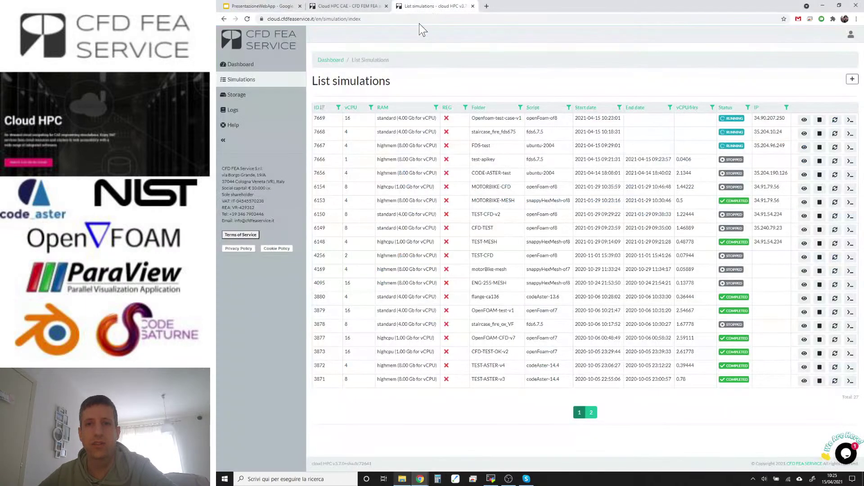
click(260, 99)
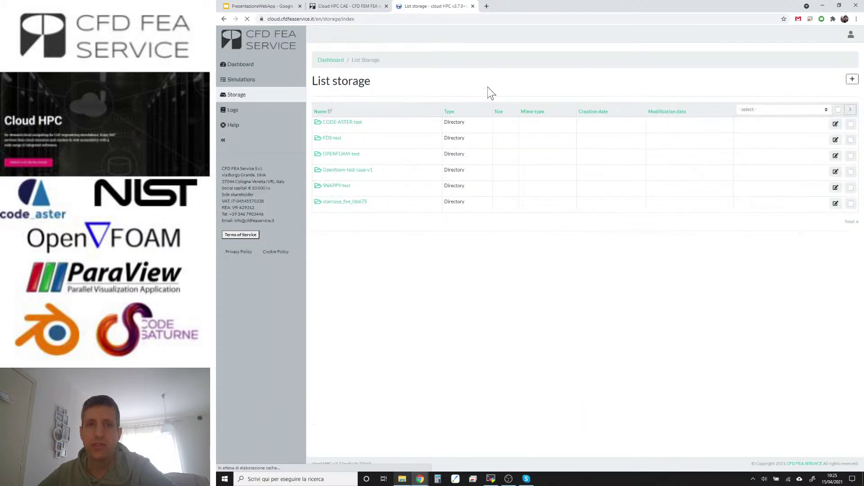
click(853, 81)
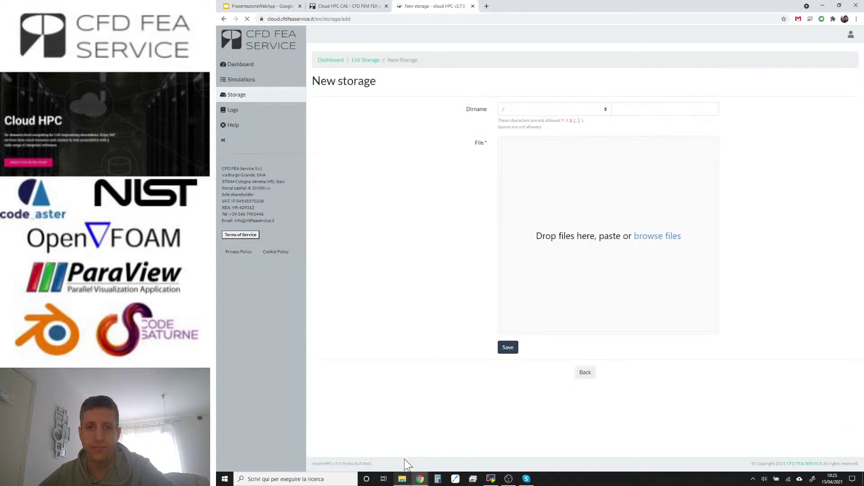
click(402, 479)
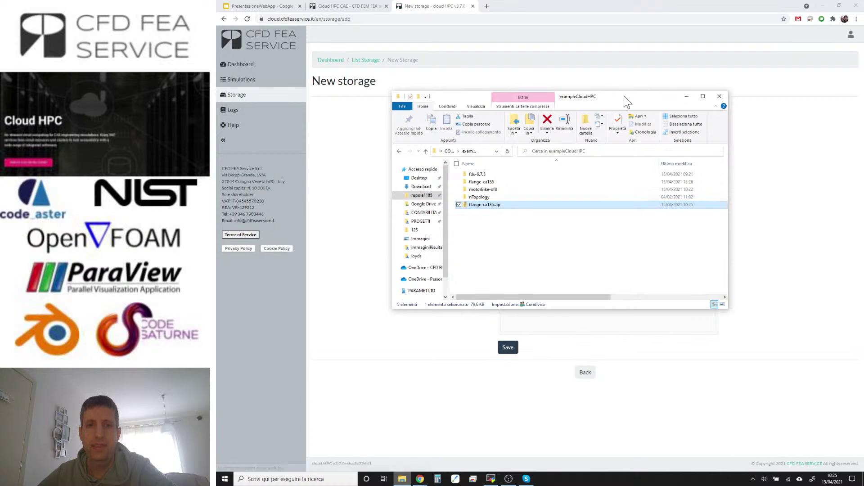
drag(623, 98, 447, 41)
drag(301, 150, 628, 212)
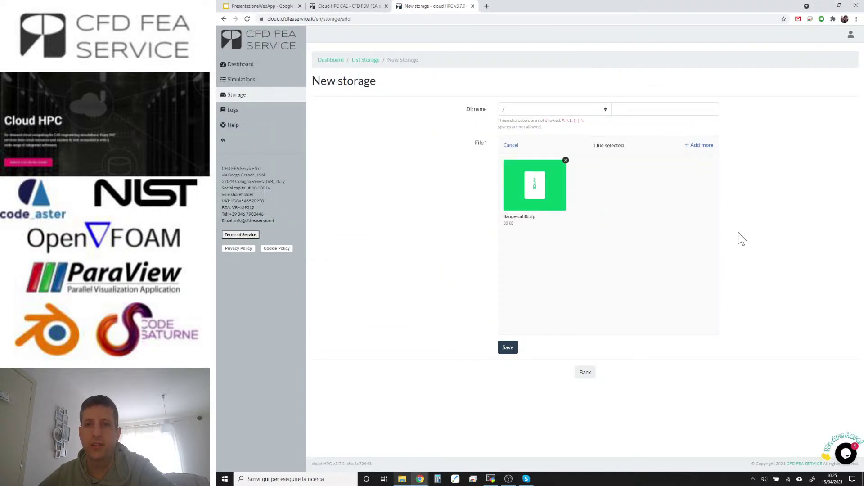
click(509, 350)
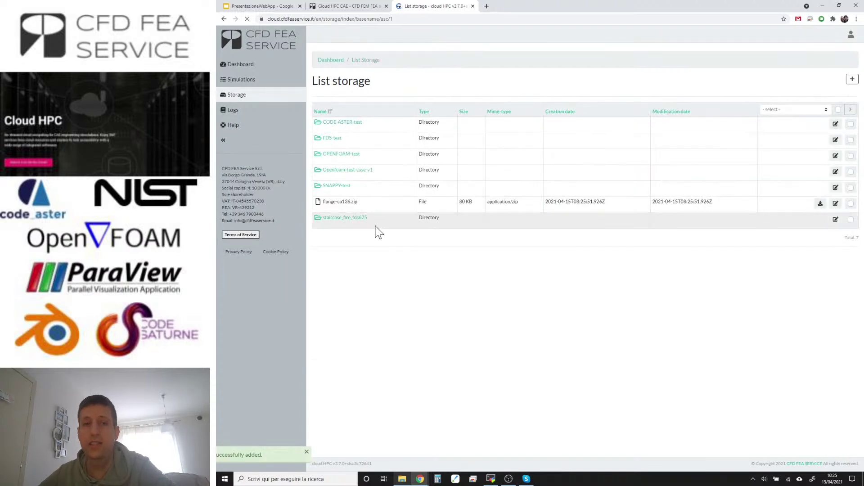
double_click(344, 202)
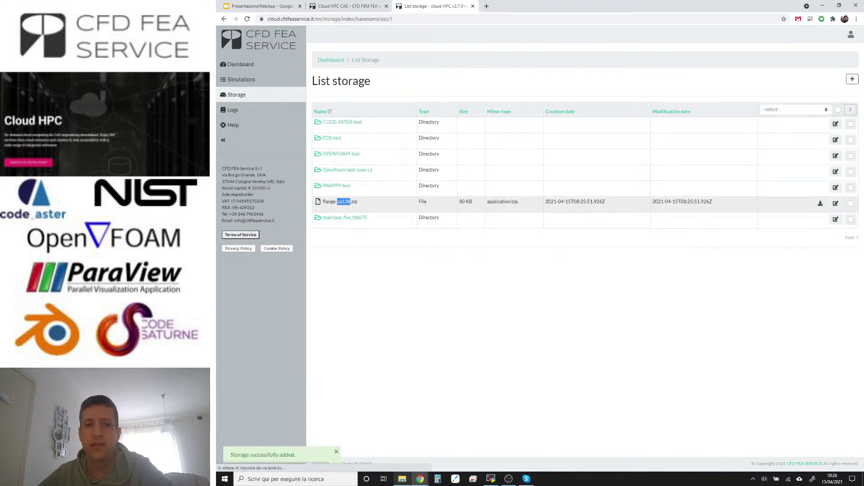
drag(322, 202, 358, 202)
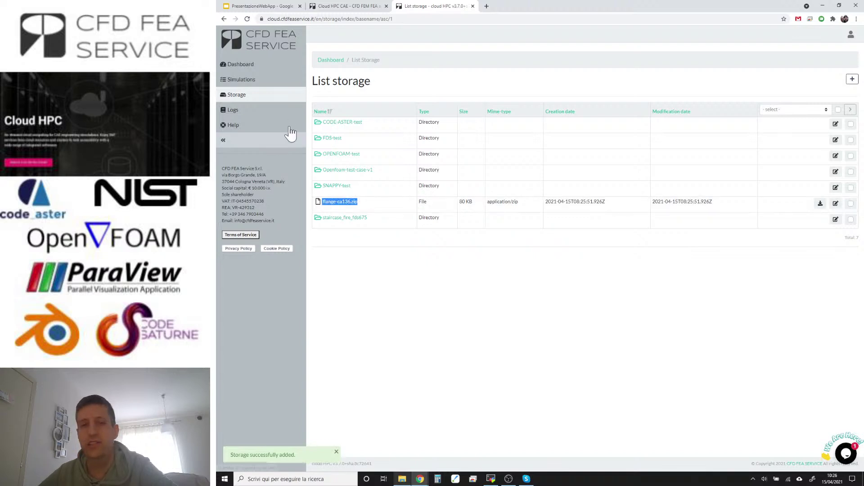
- Start a new simulation with 4 vCPUs and standard (4.00 Gb for vCPU) RAM for the flange case
click(255, 82)
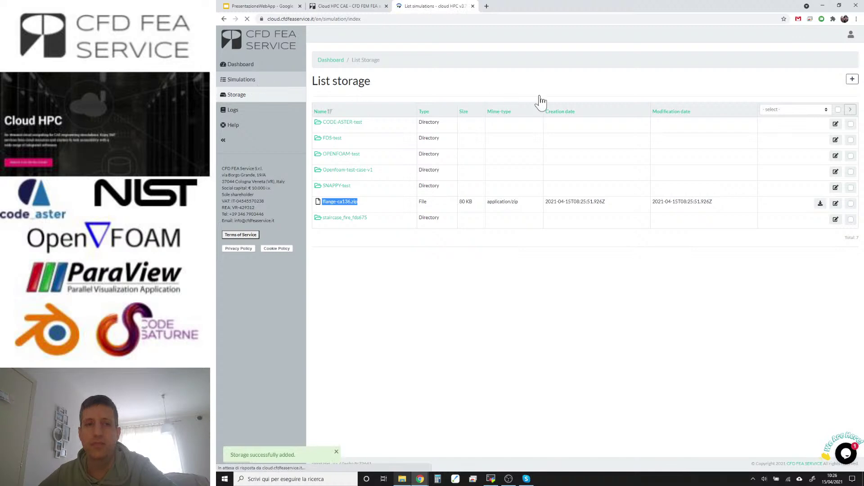
click(851, 78)
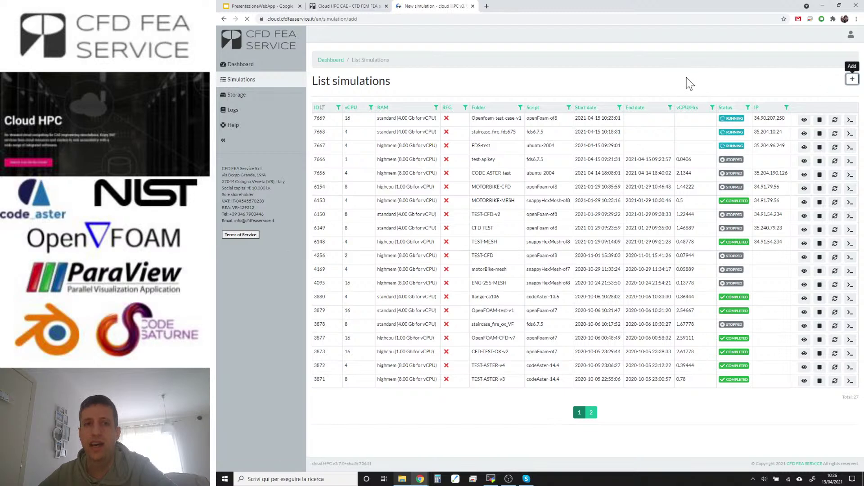
click(554, 110)
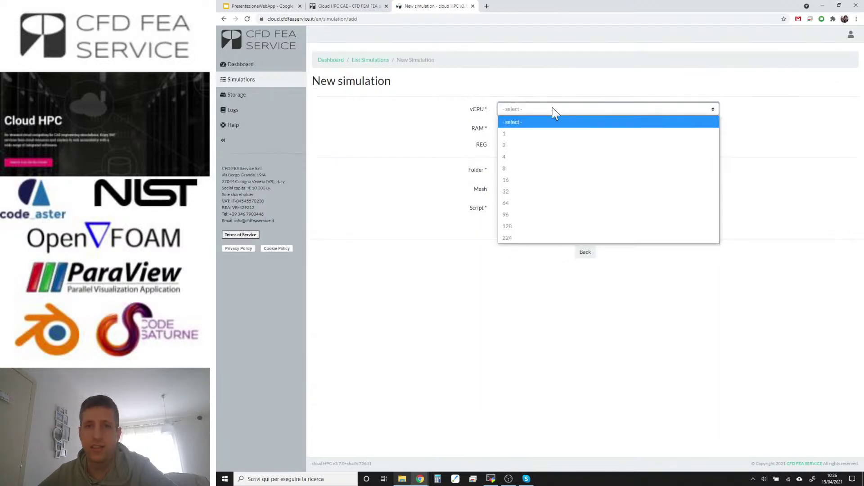
click(541, 158)
click(536, 129)
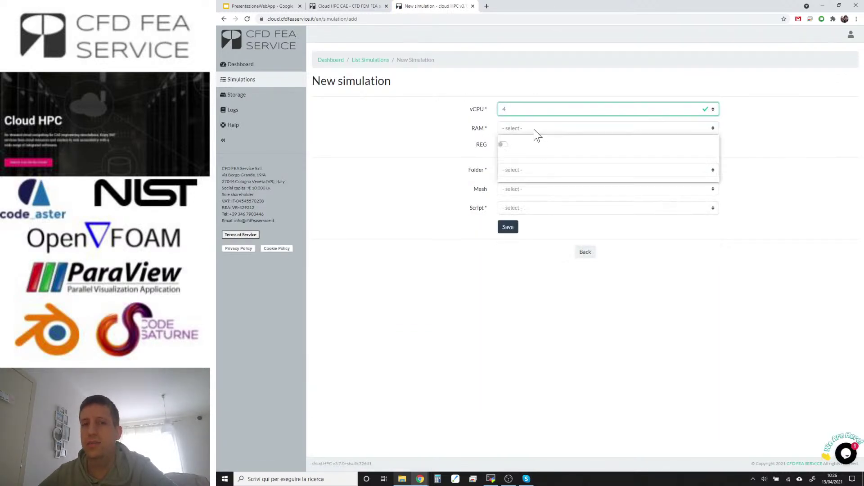
click(545, 153)
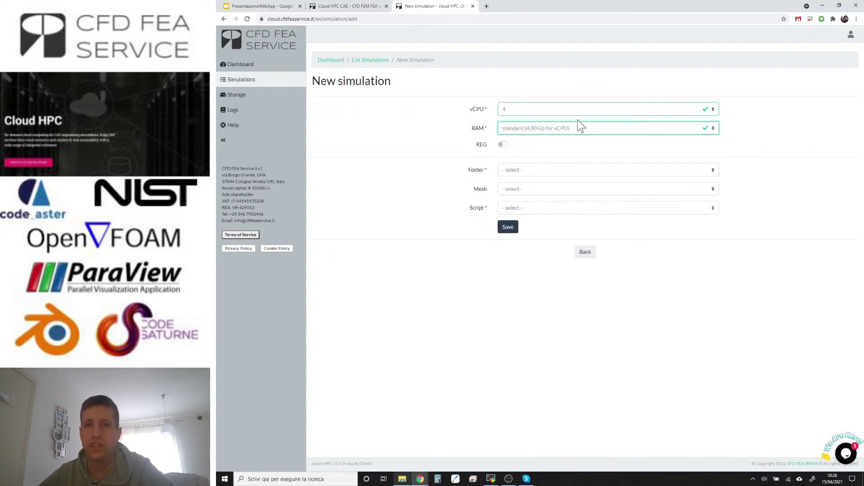
- Assign flange-ca136.zip as the simulation's folder and codeAster-14.4 as its script, and save the simulation
click(531, 171)
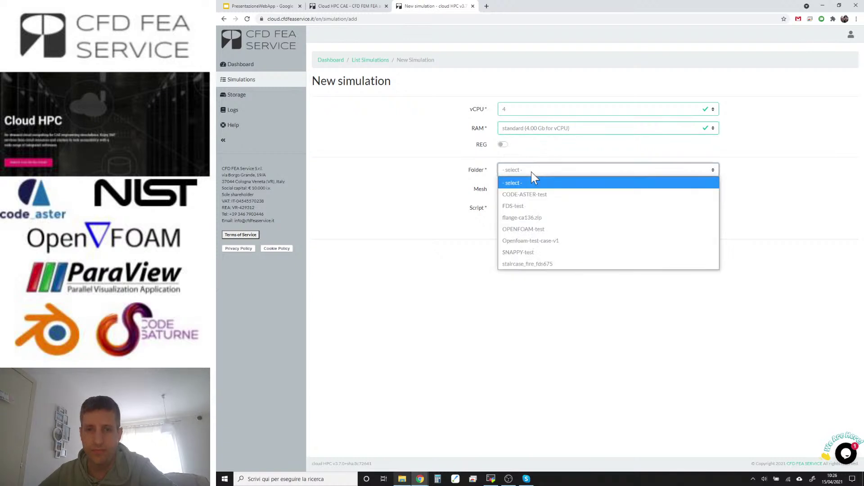
click(537, 217)
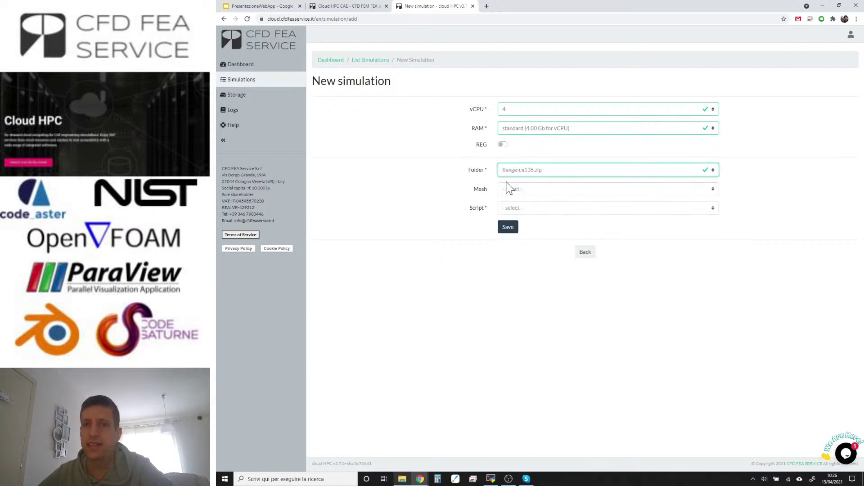
click(523, 208)
click(545, 243)
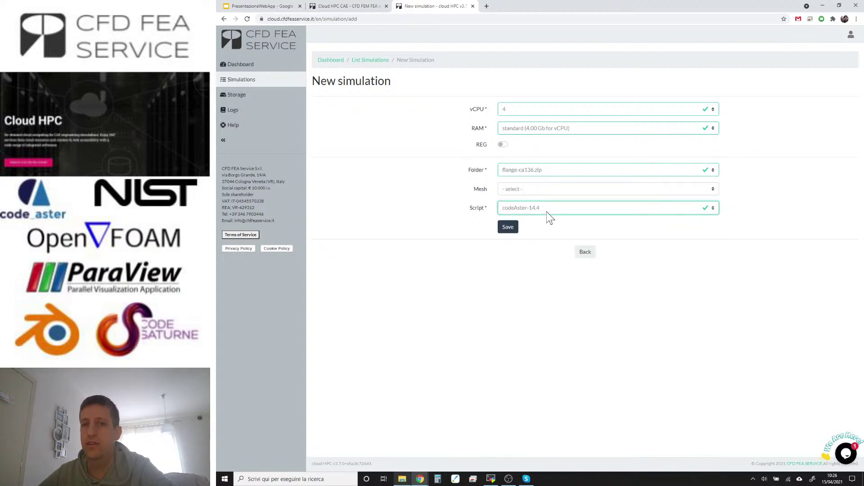
click(509, 227)
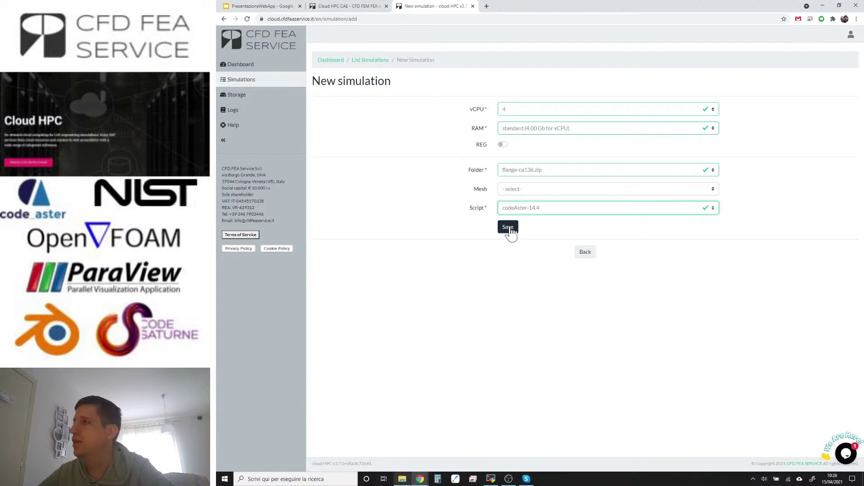
click(510, 227)
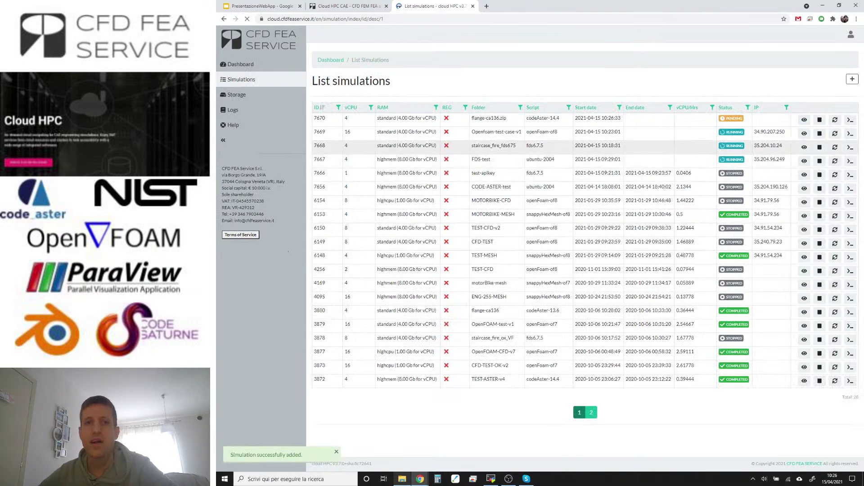
- Review the rows of the three newest simulations in the list, covering the flange, OpenFOAM and staircase fire cases
triple_click(387, 145)
shift+click(621, 148)
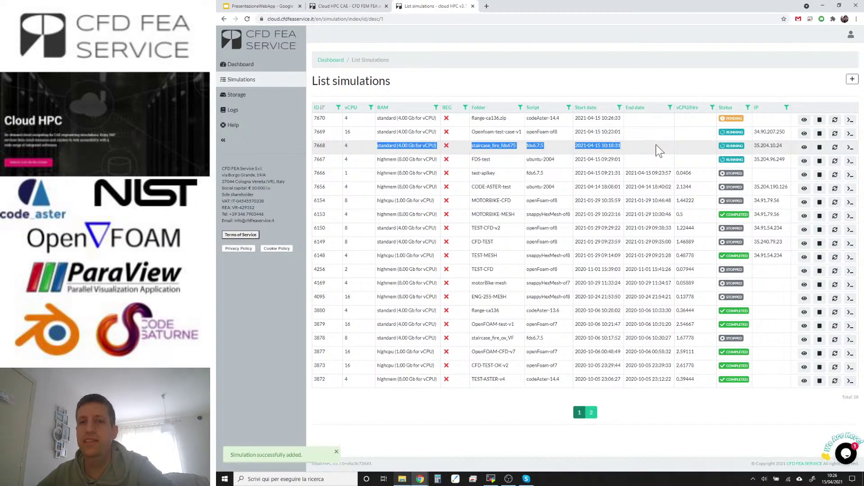
drag(313, 118, 753, 146)
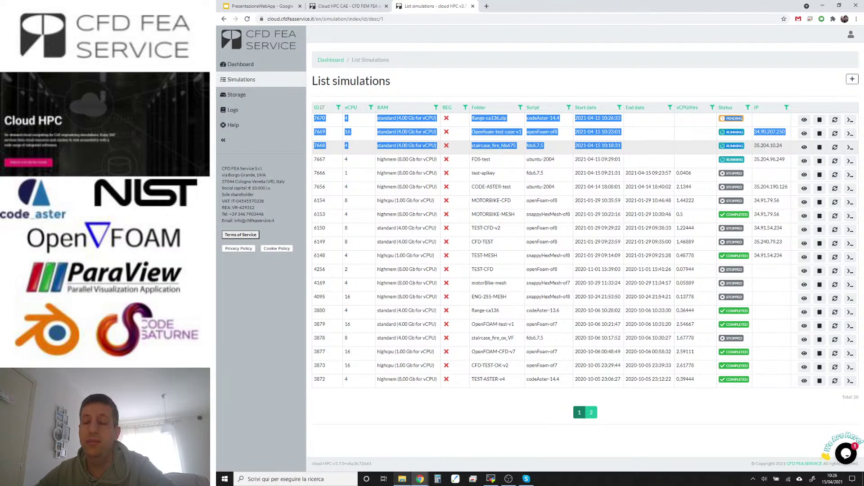
click(756, 146)
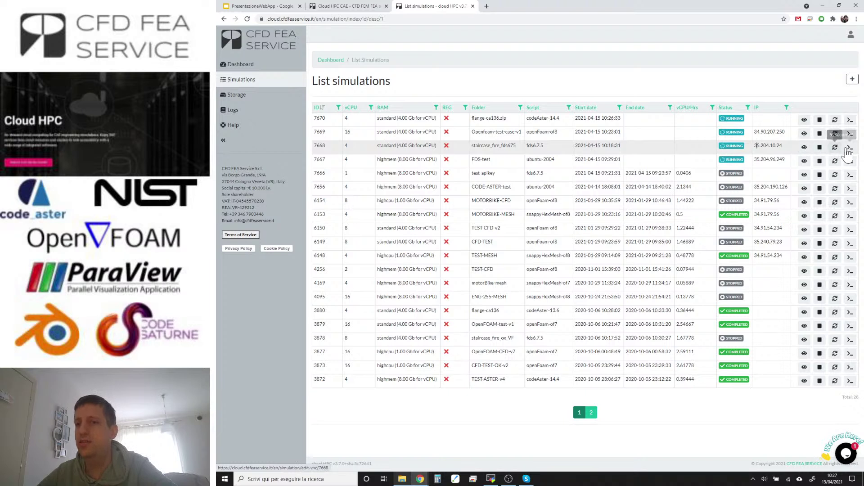
- Open the details of the staircase_fire_fds675 simulation and examine the time steps in its output log
click(805, 150)
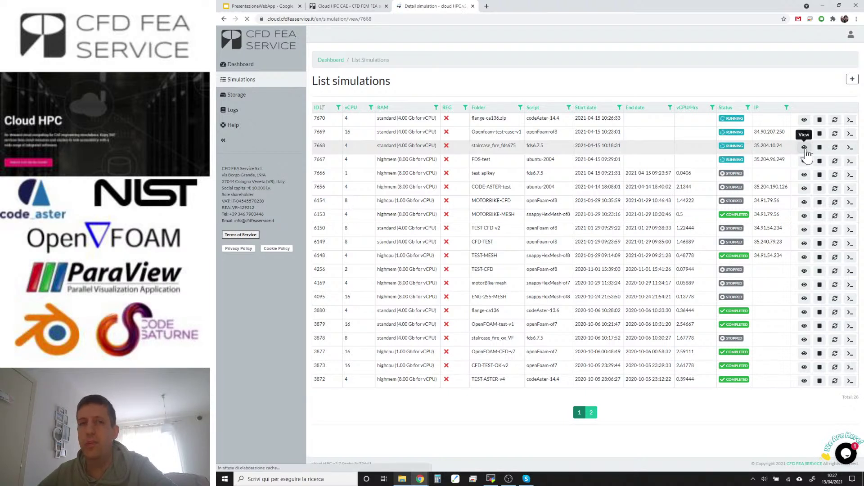
scroll(576, 153, down, 1)
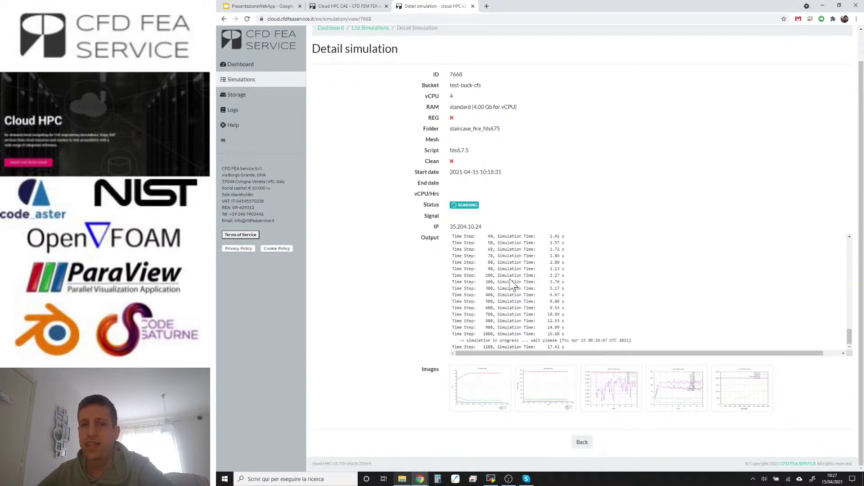
scroll(510, 280, up, 1)
drag(565, 250, 566, 309)
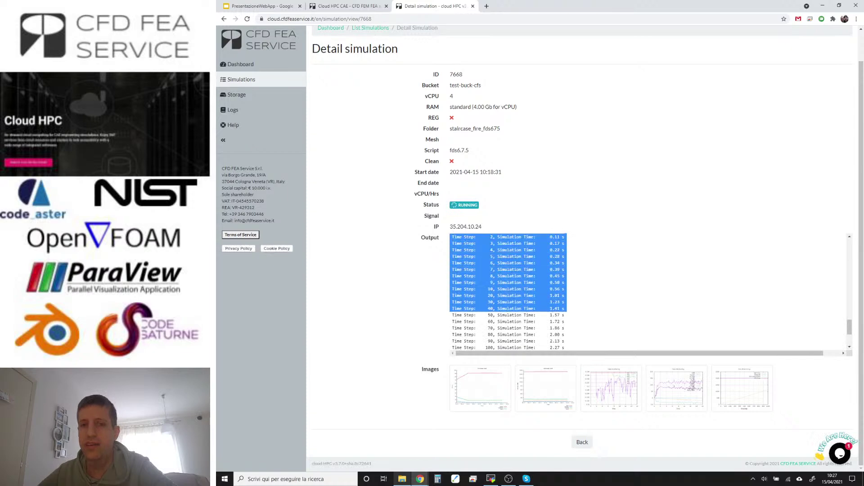
click(566, 321)
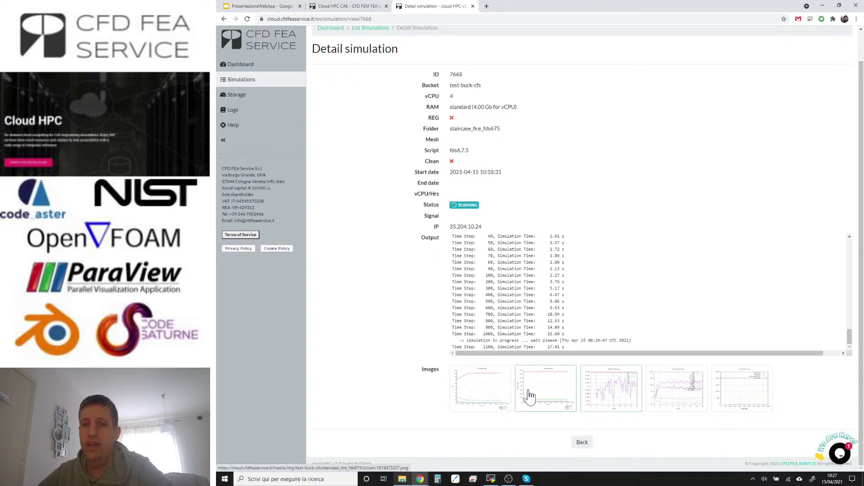
- View the staircase_fire_ox_VF_devc.csv and staircase_fire_ox_VF_hrr.csv data monitoring charts of the simulation and close the image gallery
click(611, 386)
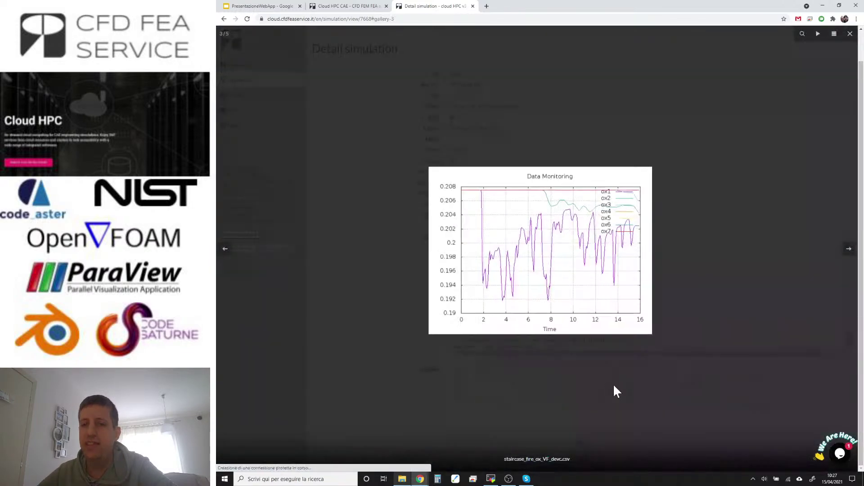
click(679, 382)
click(685, 389)
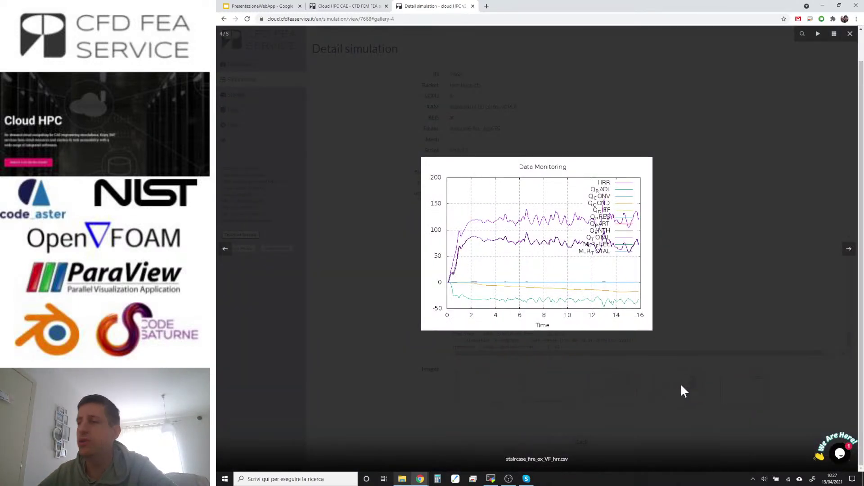
click(680, 385)
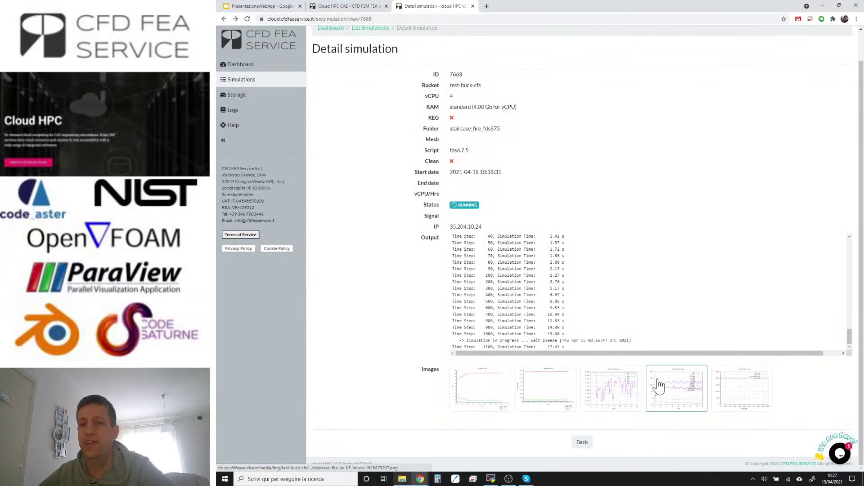
- Connect via VNC to the FDS-test simulation from the simulations list and view its remote desktop
click(279, 81)
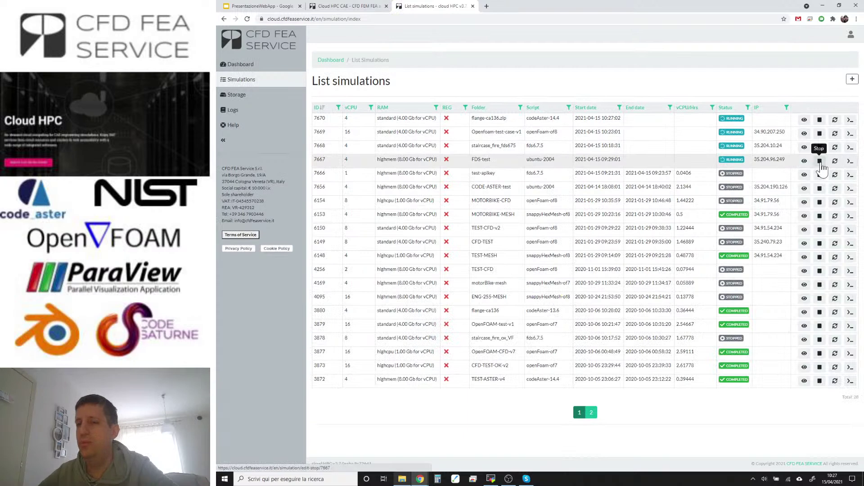
click(849, 166)
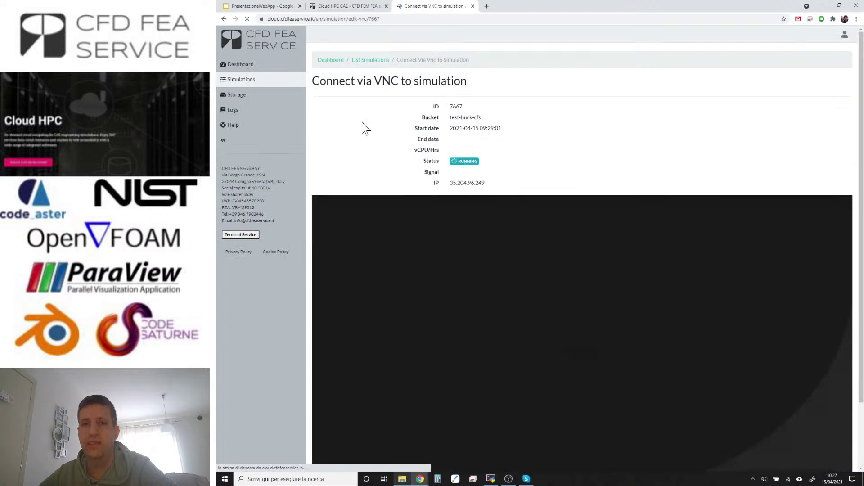
scroll(332, 129, down, 2)
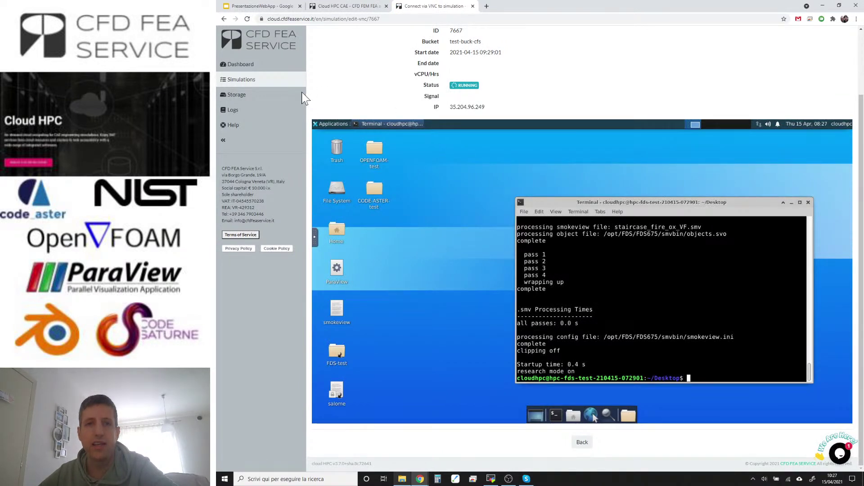
- Return to the simulations list and connect via VNC to the staircase_fire_fds675 simulation
click(280, 85)
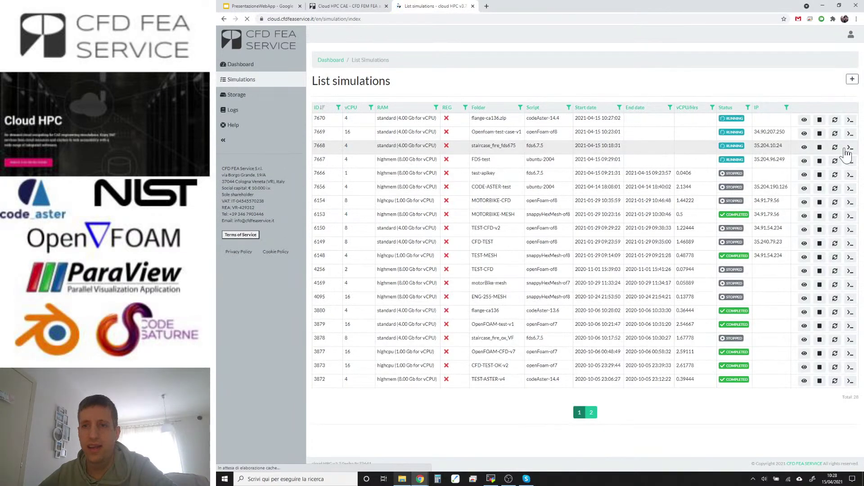
click(850, 148)
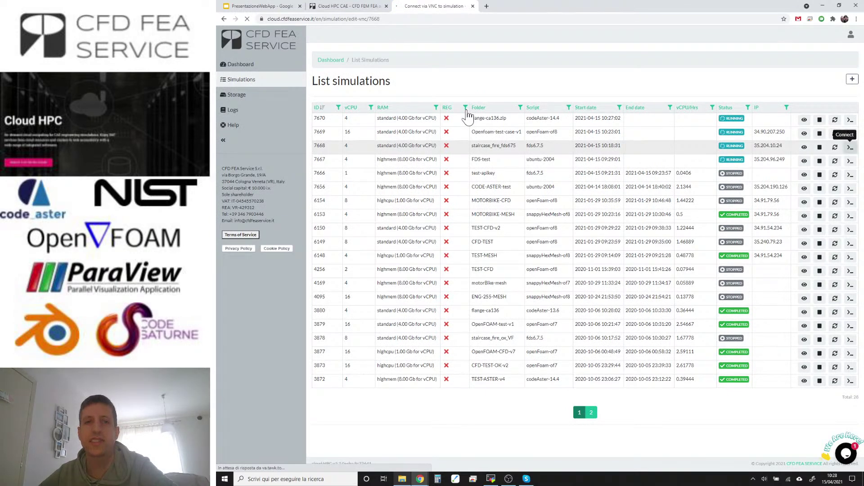
scroll(374, 128, down, 2)
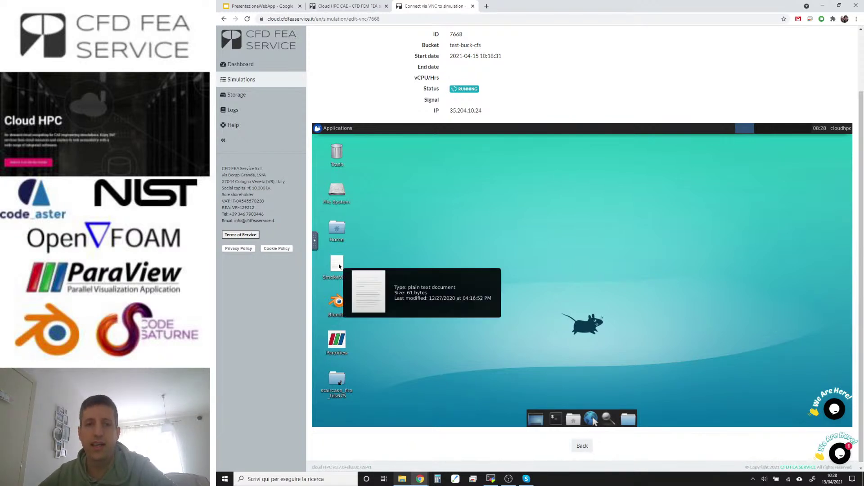
- Launch SmokeView on the remote desktop and maximize its staircase_fire_ox_VF window to show the staircase model in perspective
double_click(338, 267)
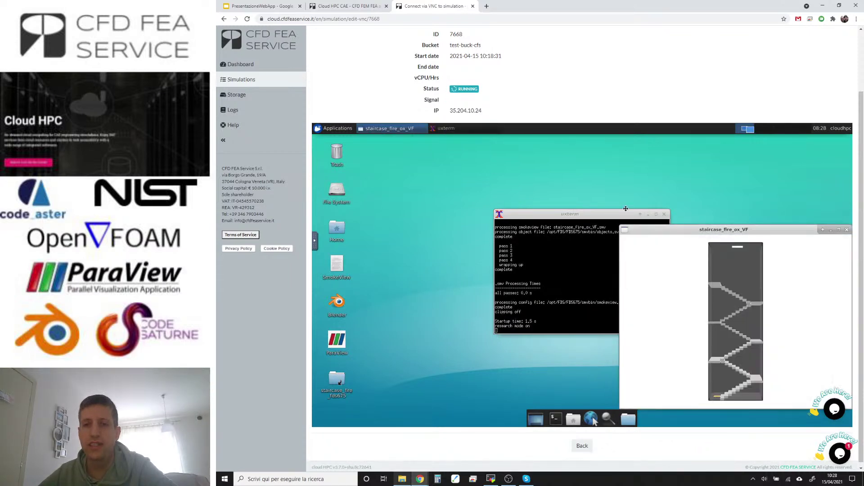
drag(625, 209, 592, 198)
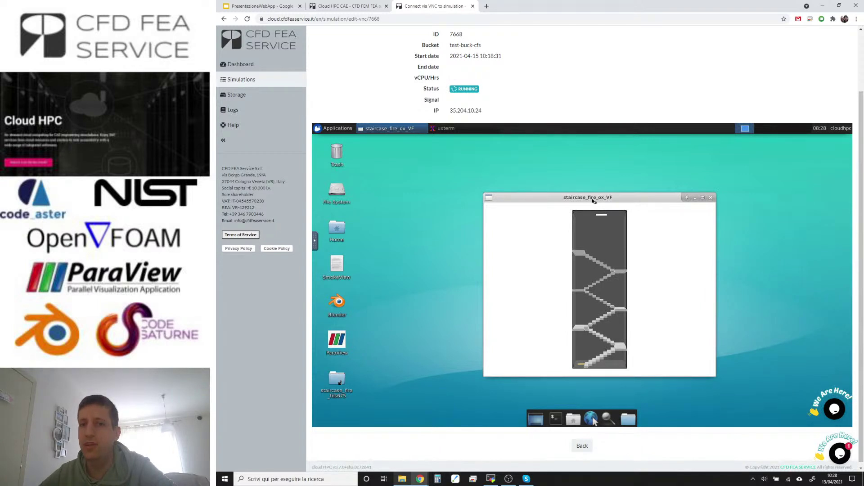
double_click(593, 200)
drag(529, 213, 543, 232)
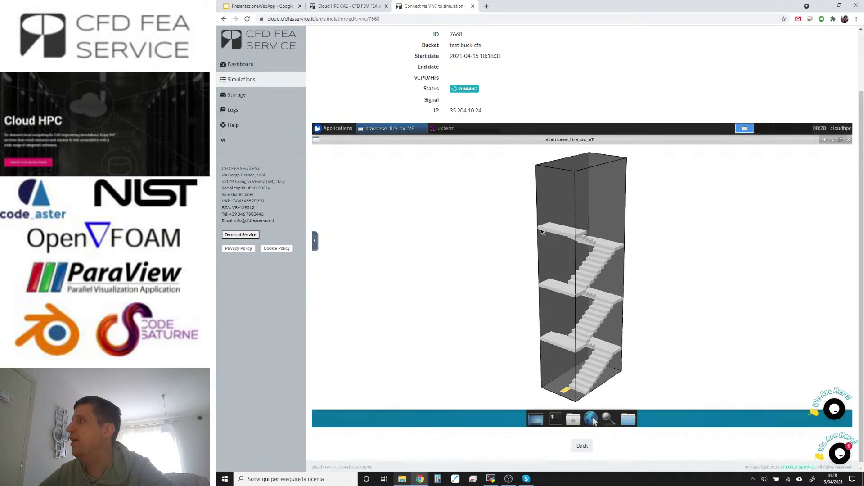
- Load the SOOT DENSITY 3D smoke data onto the staircase model
right_click(554, 238)
mouse_move(557, 241)
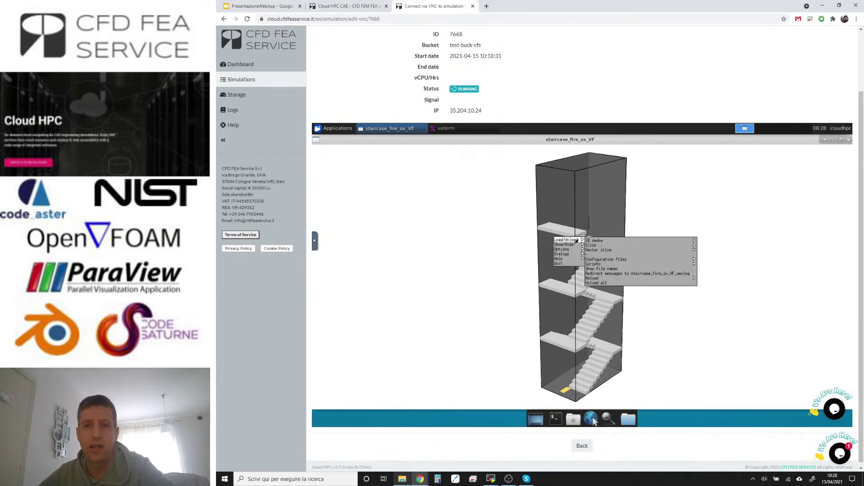
mouse_move(691, 243)
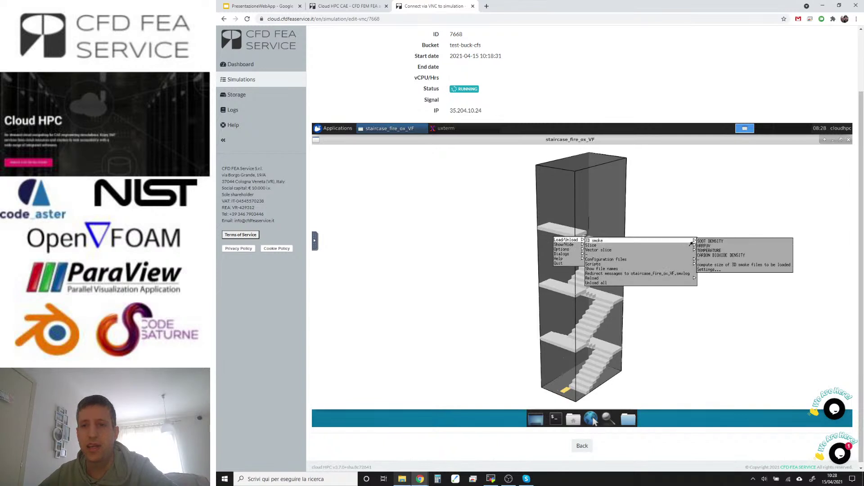
click(701, 242)
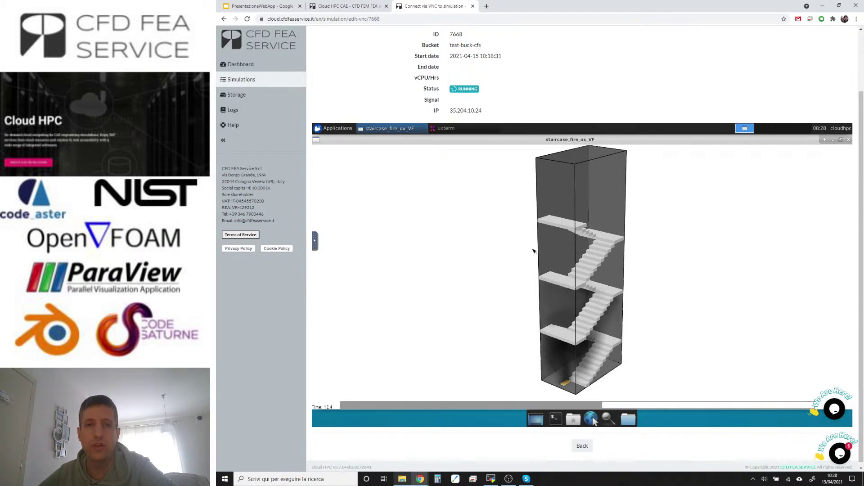
- Load the HRRPUV 3D smoke data so the fire is rendered together with the soot
right_click(514, 251)
mouse_move(530, 254)
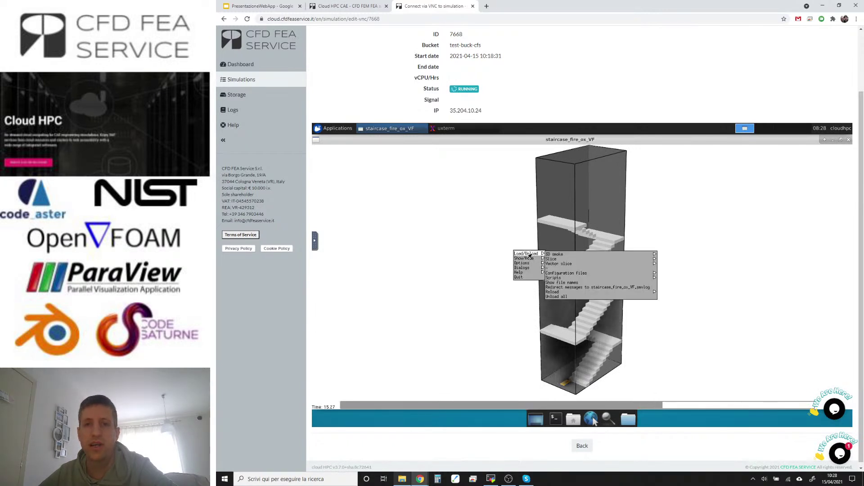
mouse_move(655, 256)
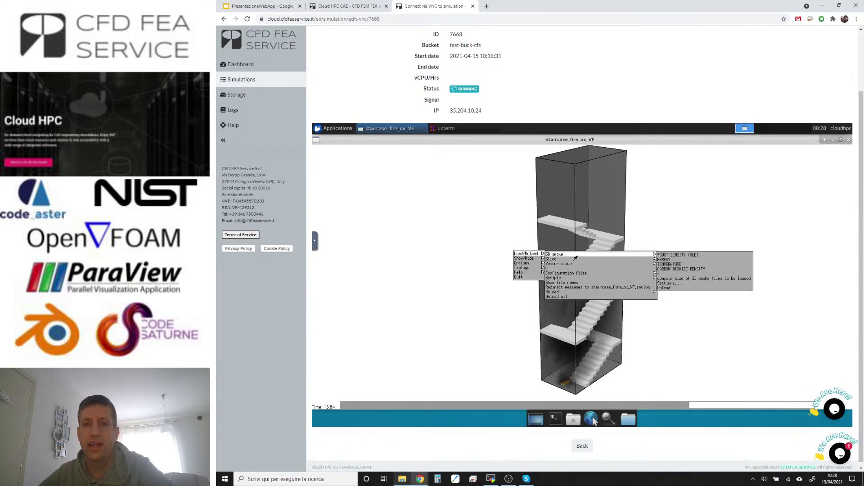
click(657, 260)
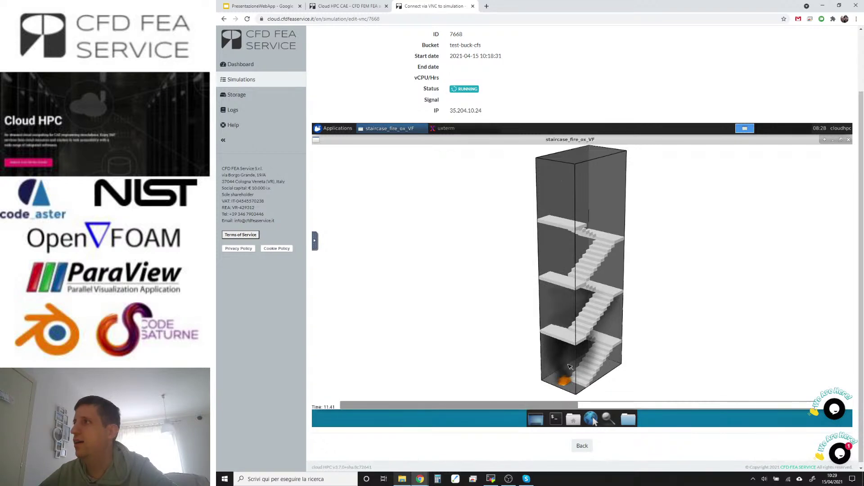
- Load the VELOCITY slice at Y=1.2 through the staircase model
right_click(476, 264)
mouse_move(495, 267)
mouse_move(529, 271)
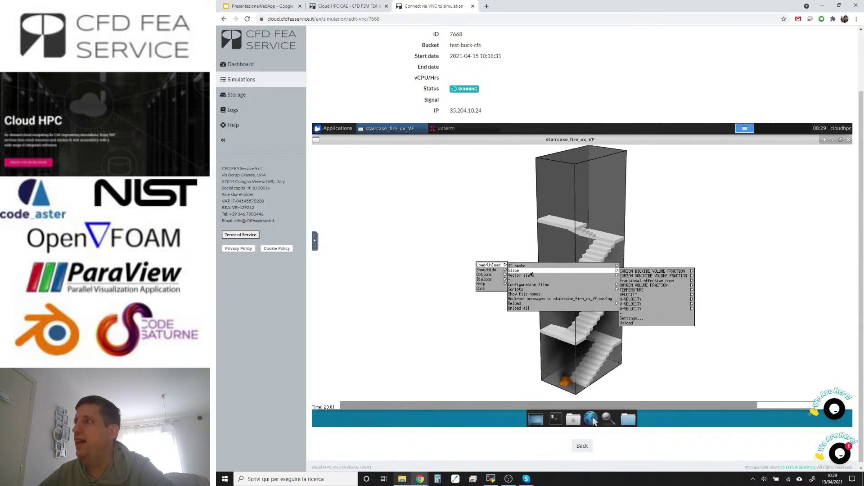
mouse_move(578, 276)
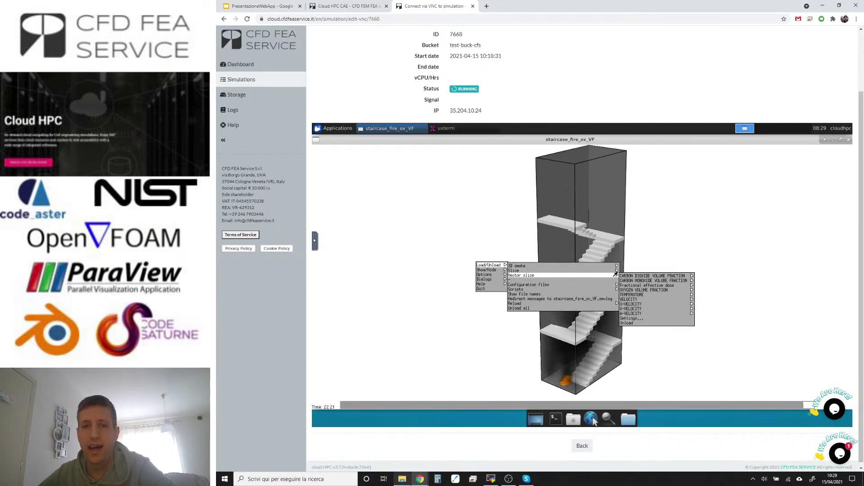
mouse_move(613, 271)
mouse_move(655, 292)
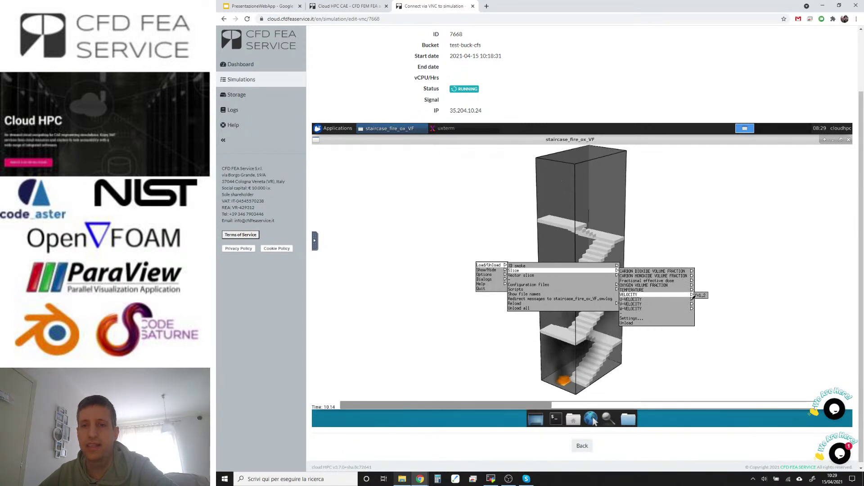
click(697, 296)
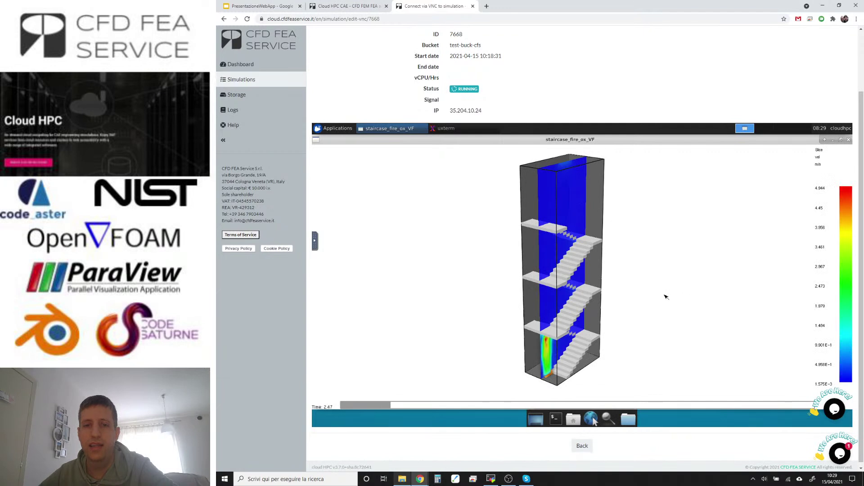
- Turn the staircase to face the velocity slice and display the remote desktop in full screen
drag(636, 296, 652, 295)
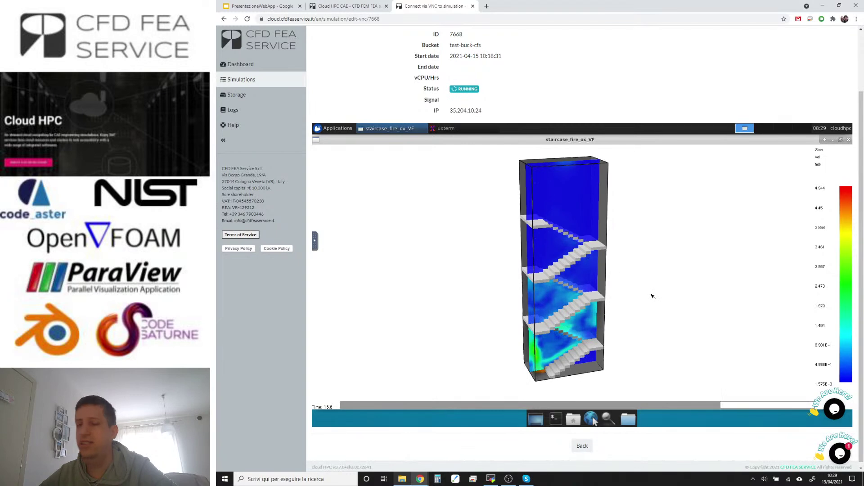
click(316, 246)
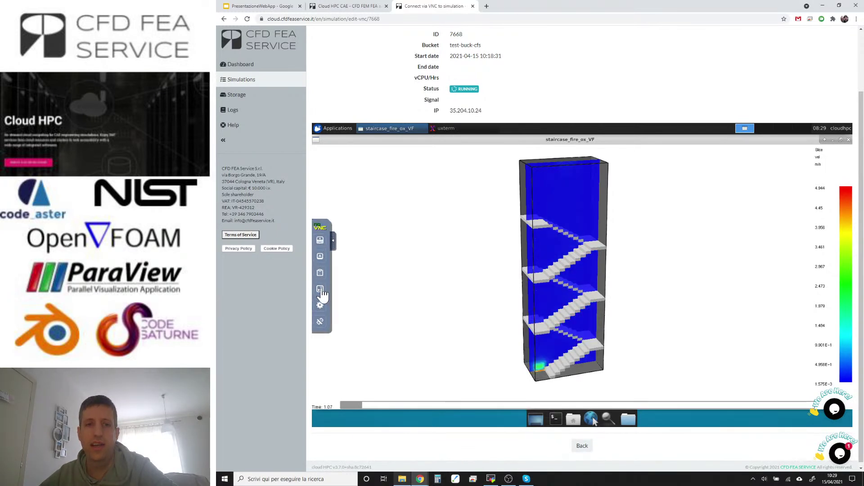
click(321, 292)
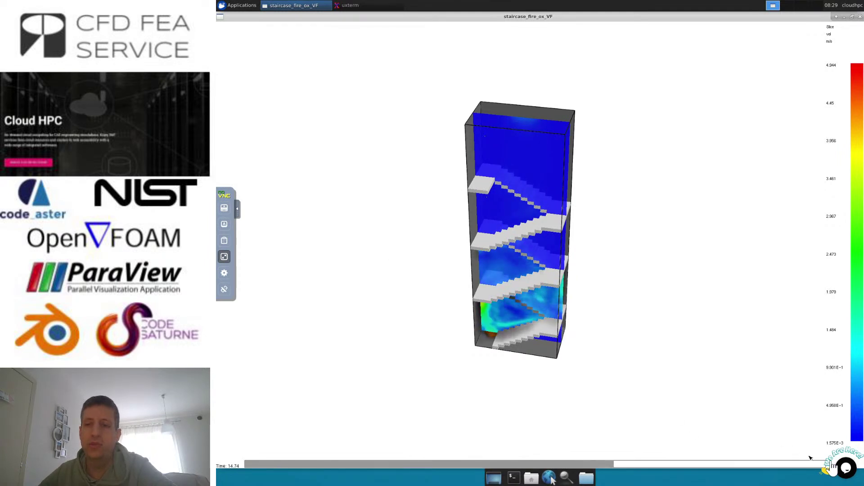
- Open the support chat, accept its personal data notice, view the contact form and close the chat
click(844, 469)
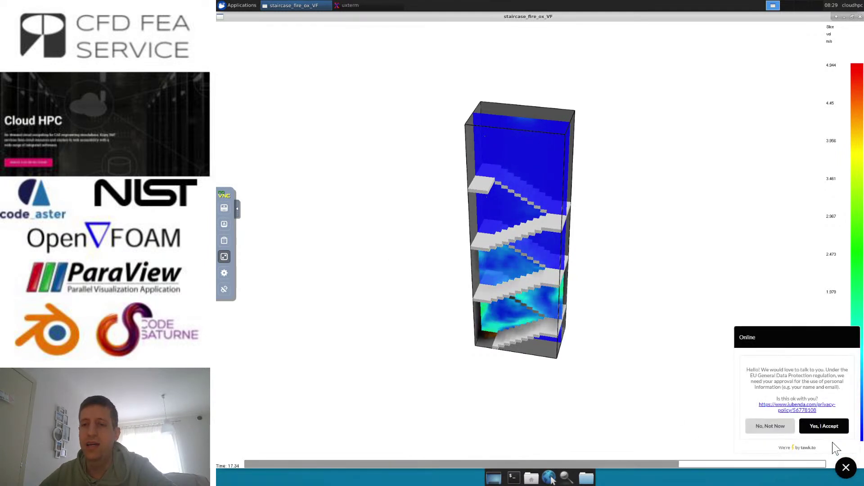
click(830, 430)
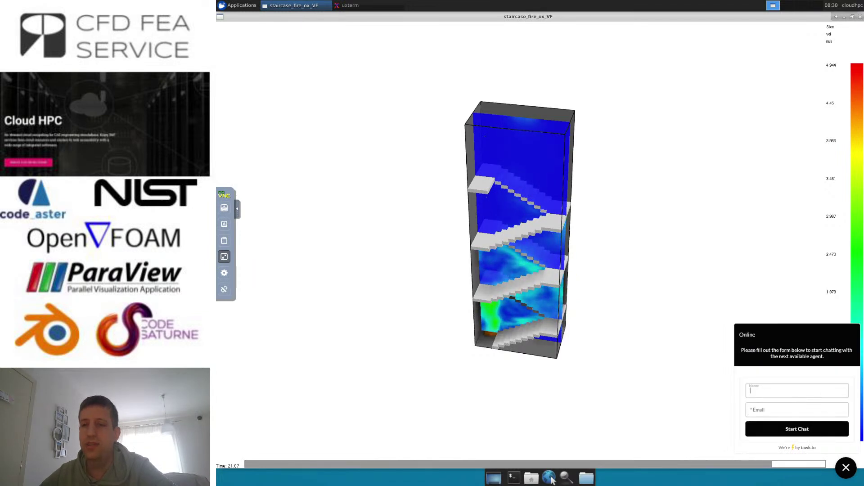
click(846, 467)
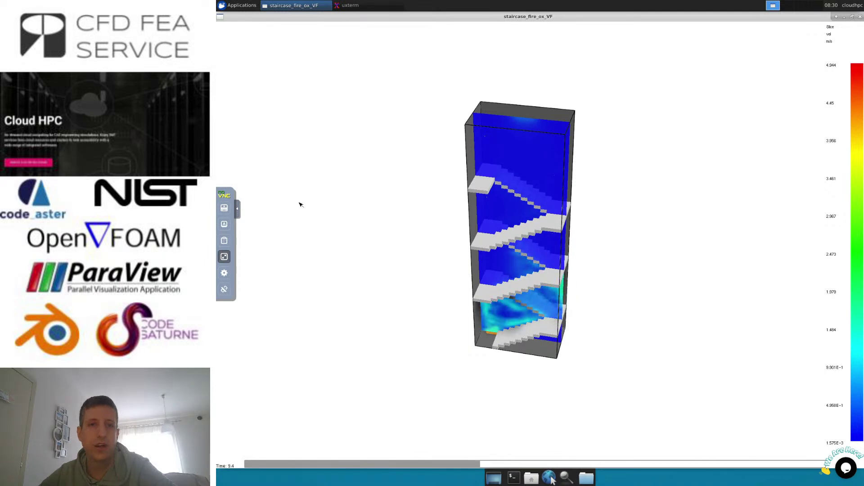
- Leave the full-screen remote desktop and return to the simulations list
click(225, 257)
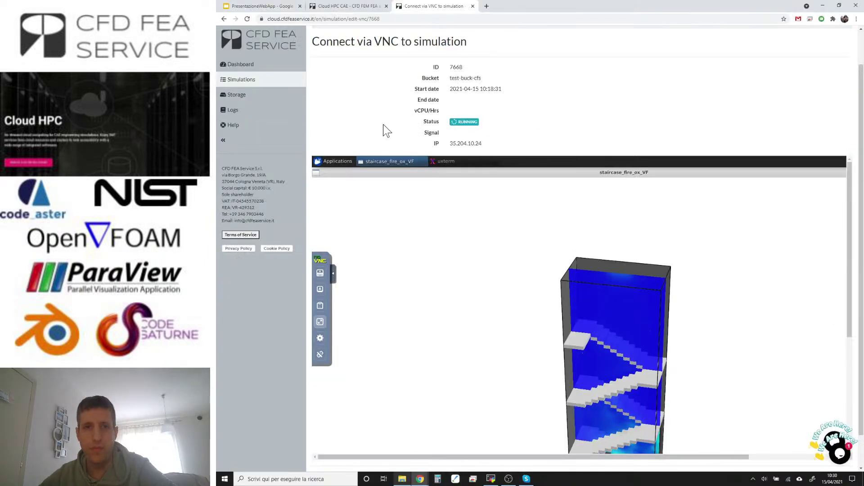
scroll(385, 128, down, 1)
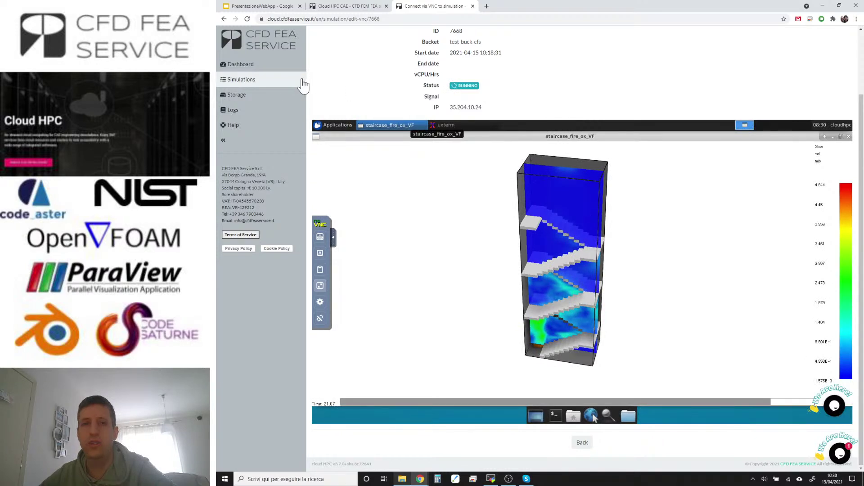
click(284, 85)
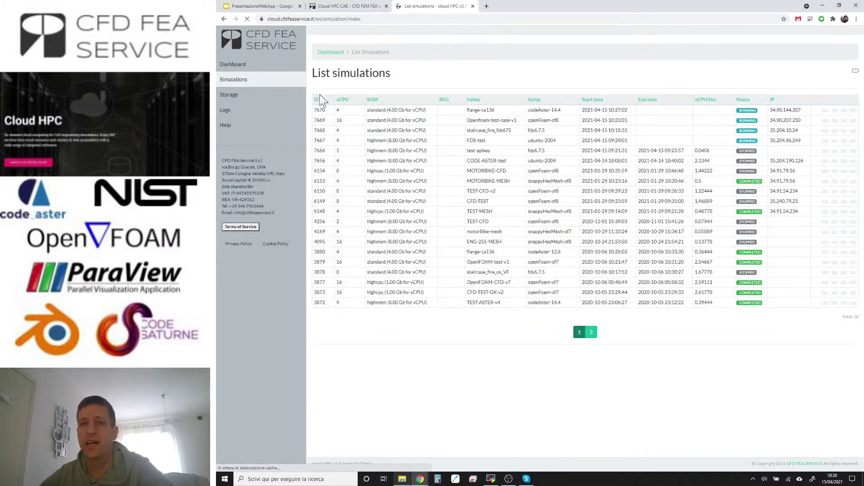
- Connect via VNC to the Openfoam-test-case-v1 simulation and bring its remote desktop into view
drag(396, 128, 562, 131)
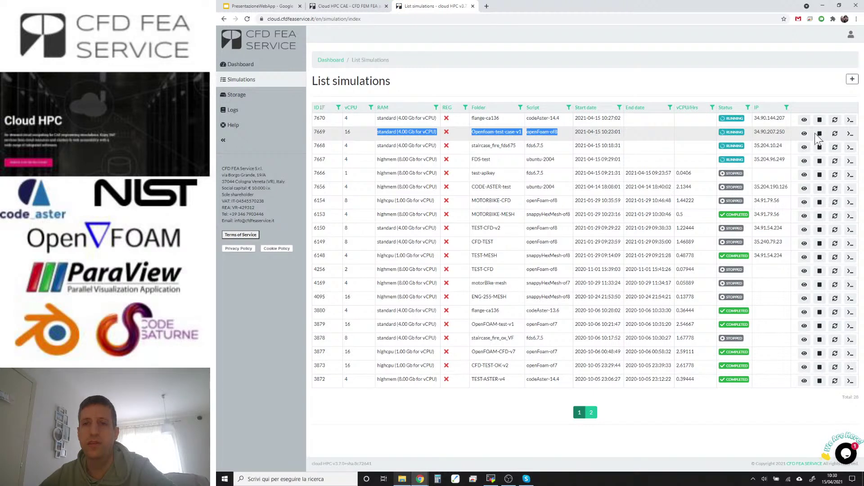
click(850, 135)
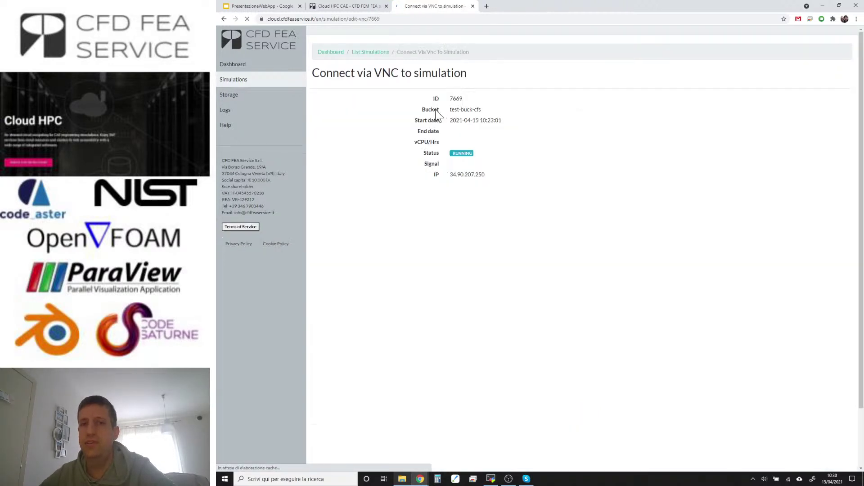
scroll(344, 113, down, 1)
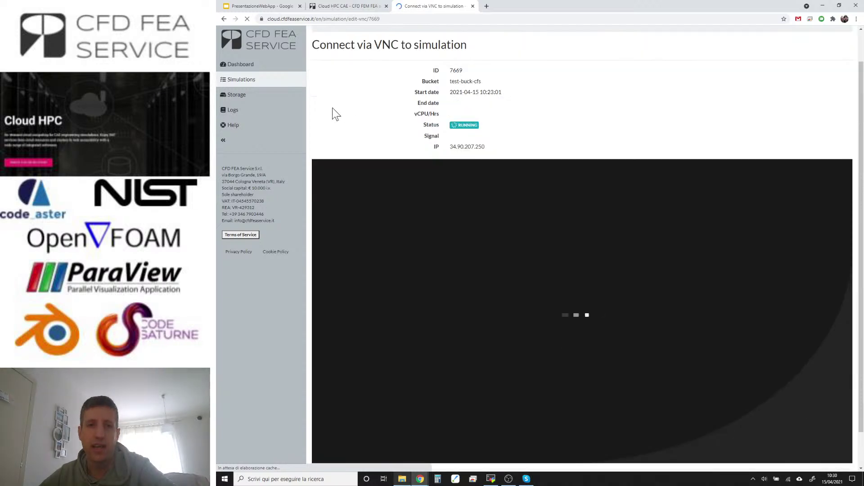
scroll(328, 112, down, 1)
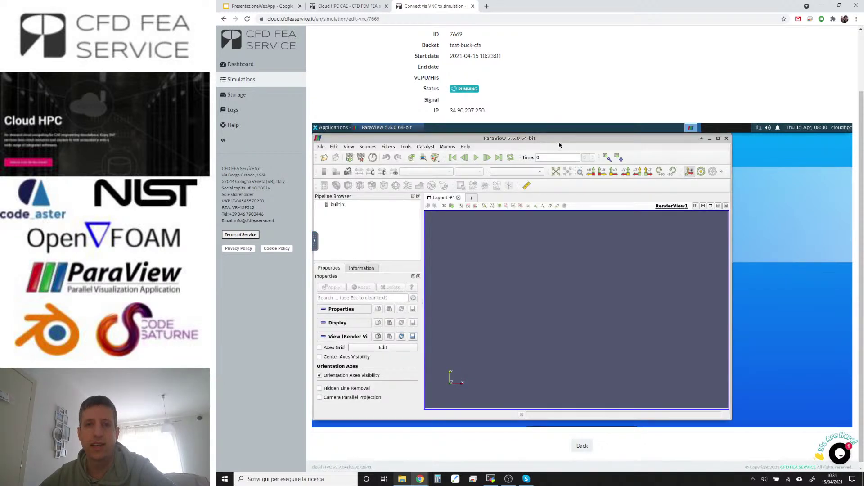
- Maximize the ParaView window and open system.foam from the Openfoam-test-case-v1 folder
double_click(560, 144)
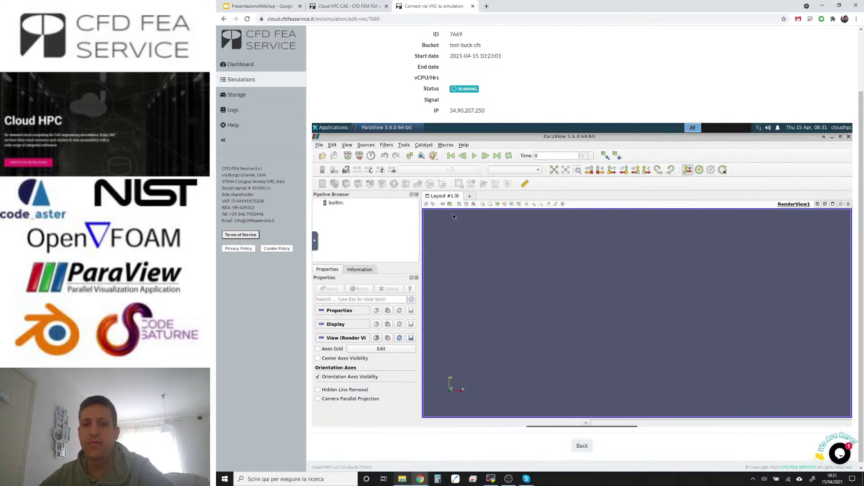
right_click(356, 230)
click(370, 230)
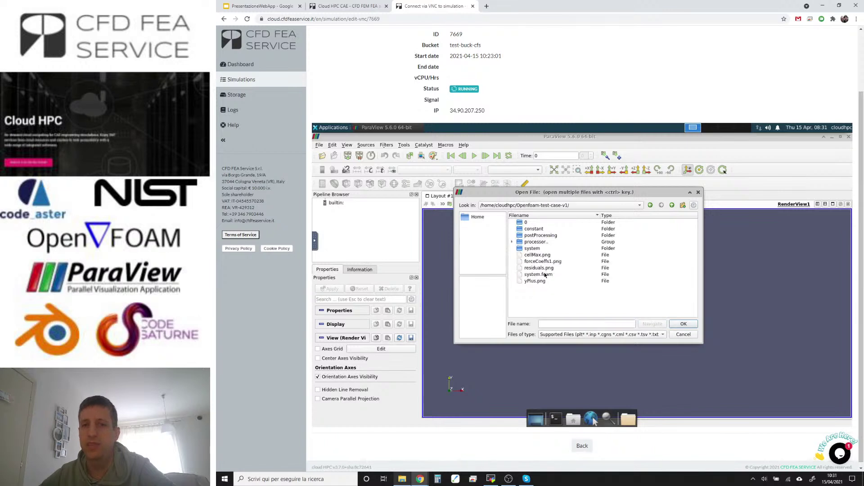
click(545, 275)
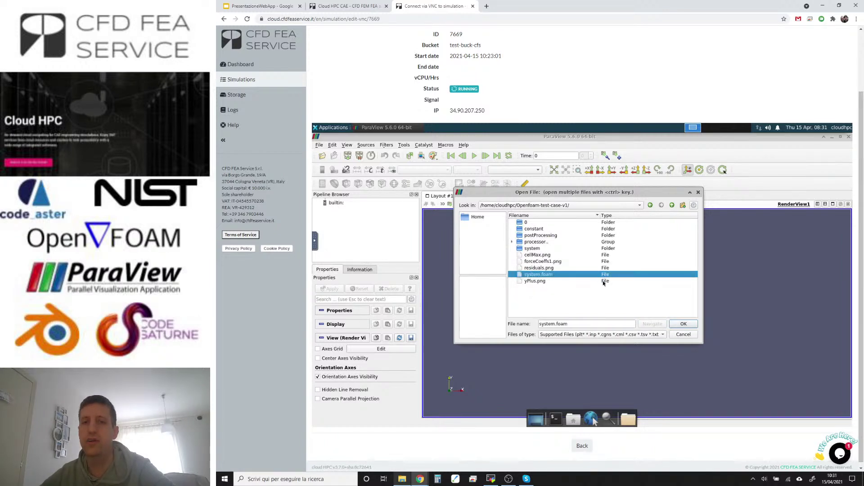
click(683, 325)
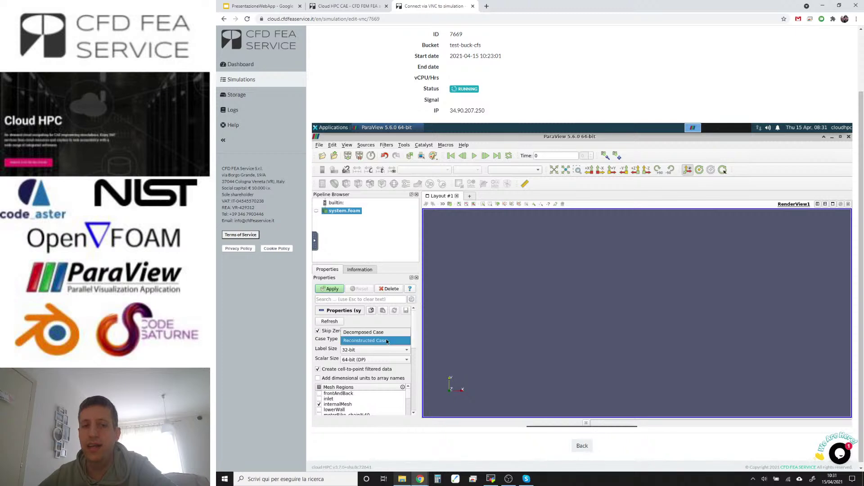
- Load system.foam as a Decomposed Case with Skip Zero Time turned off, after moving to the last time step
click(385, 340)
click(380, 333)
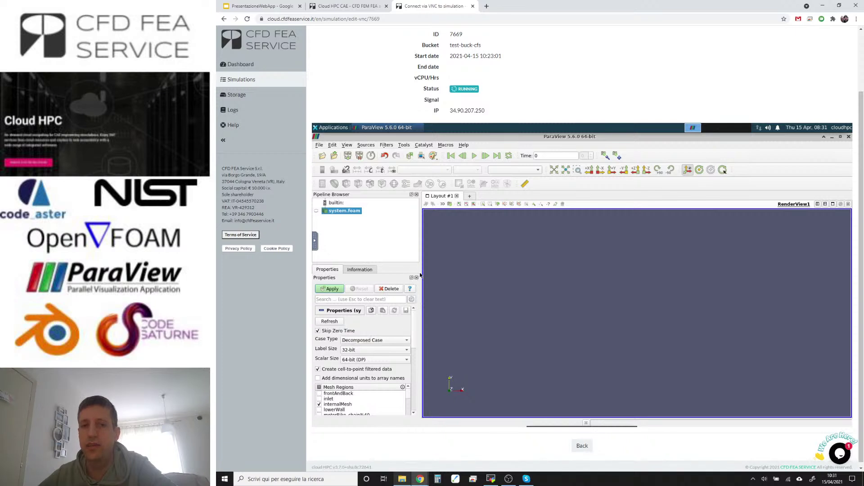
click(496, 156)
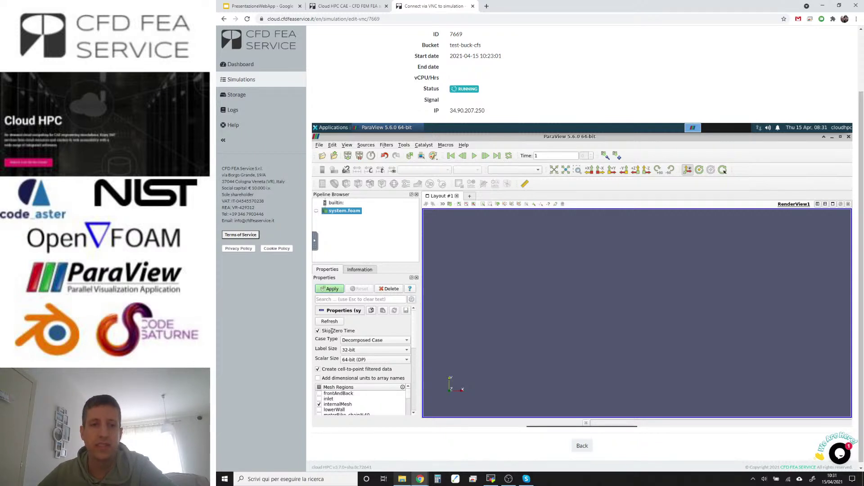
click(329, 289)
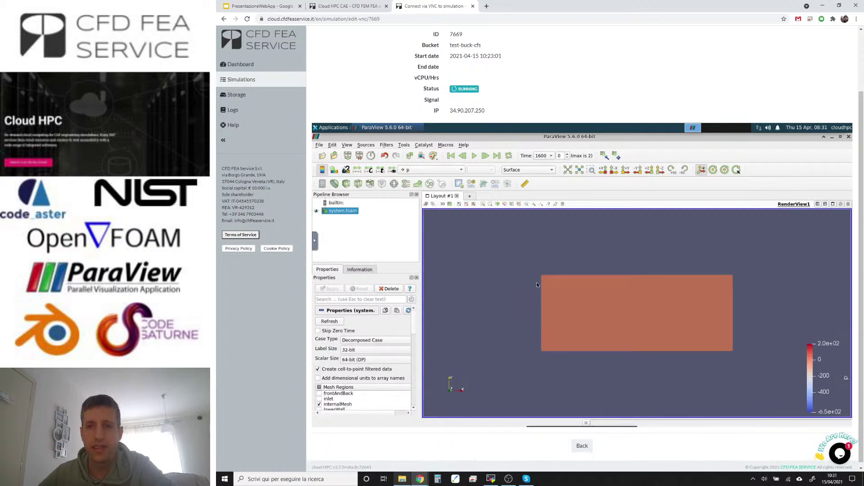
- Slice the domain with a plane normal to Y at origin 5, 0, 4 and hide the plane outline
drag(536, 283, 549, 264)
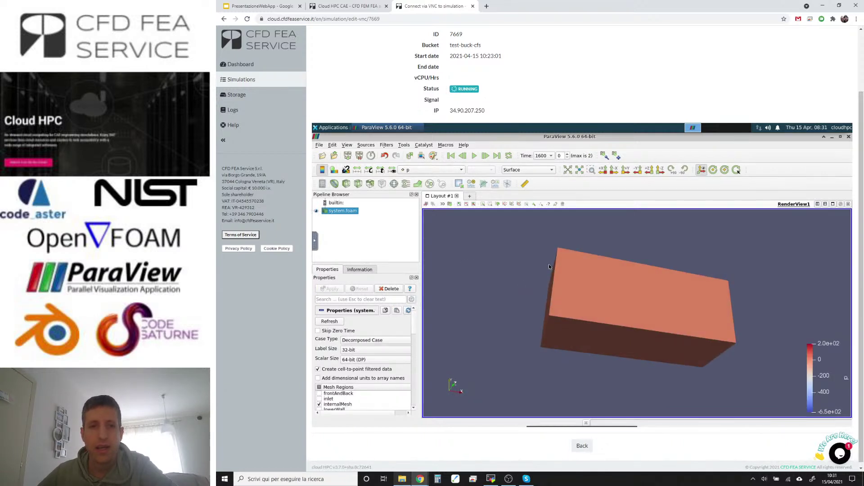
click(358, 184)
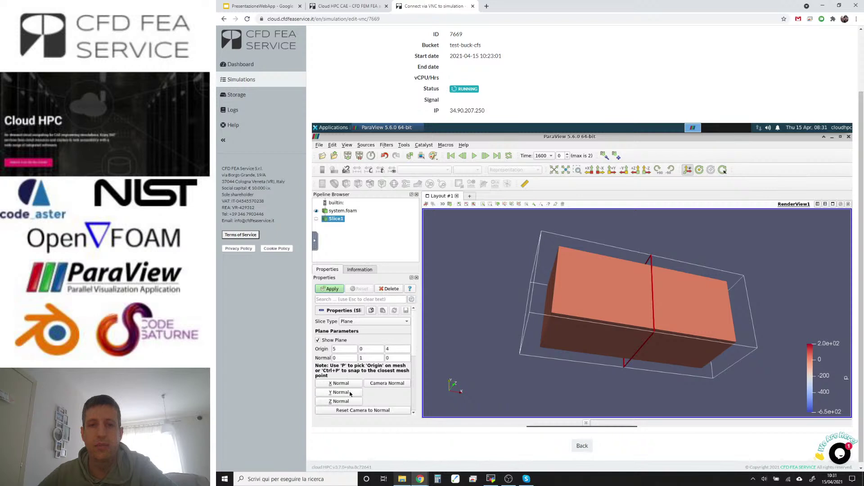
click(338, 291)
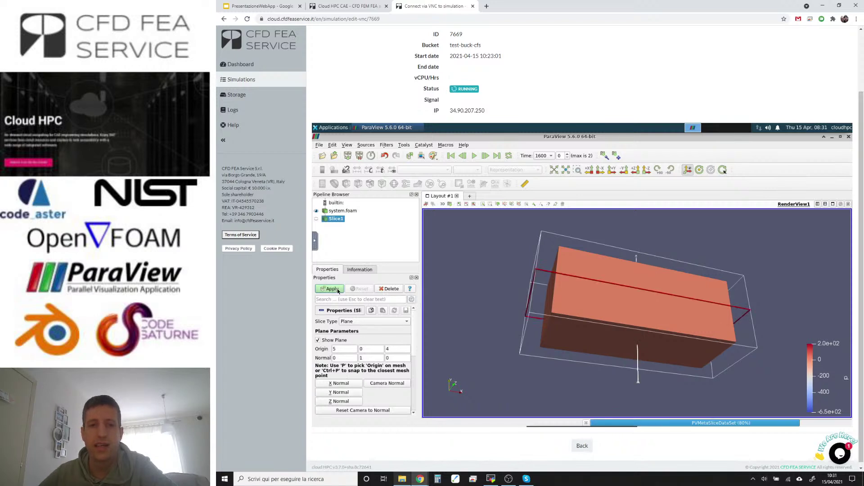
drag(472, 321, 423, 328)
click(318, 340)
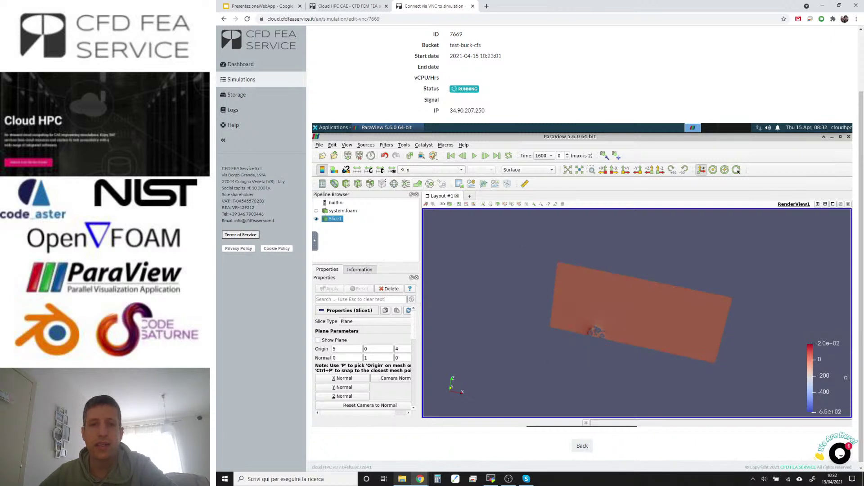
- Rescale the slice's pressure colors to the data range and examine the area around the motorbike close up
click(357, 171)
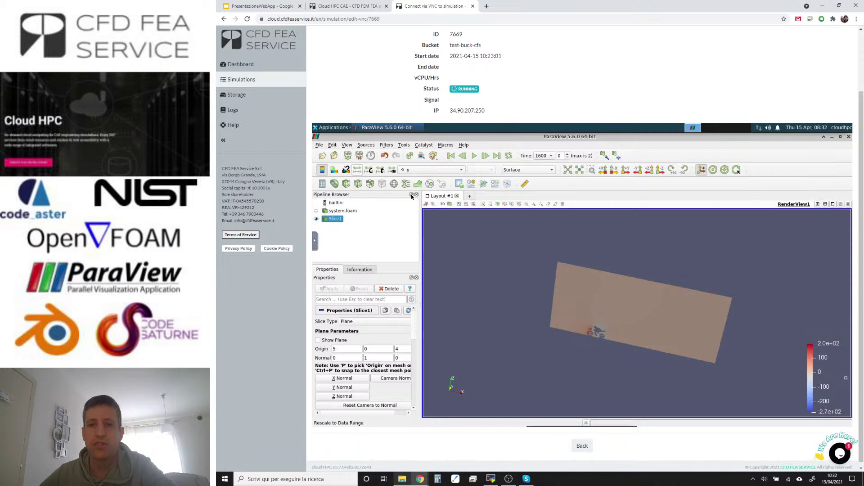
scroll(525, 334, up, 5)
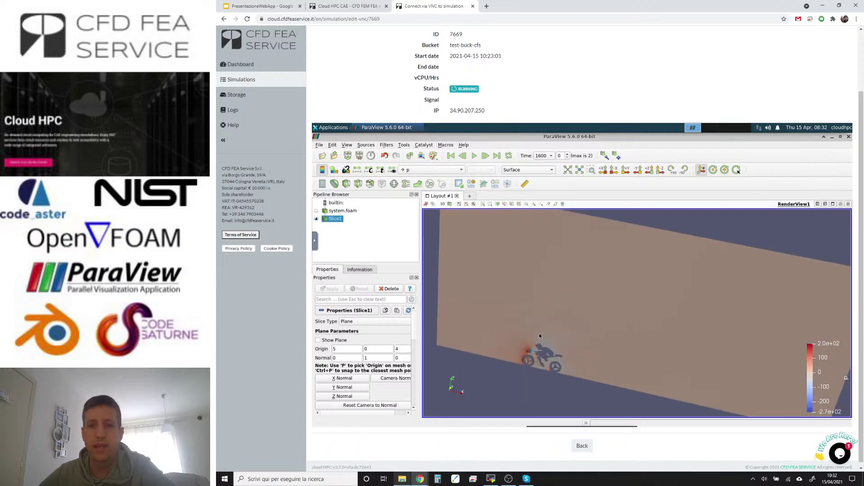
scroll(583, 299, up, 3)
drag(583, 320, 475, 221)
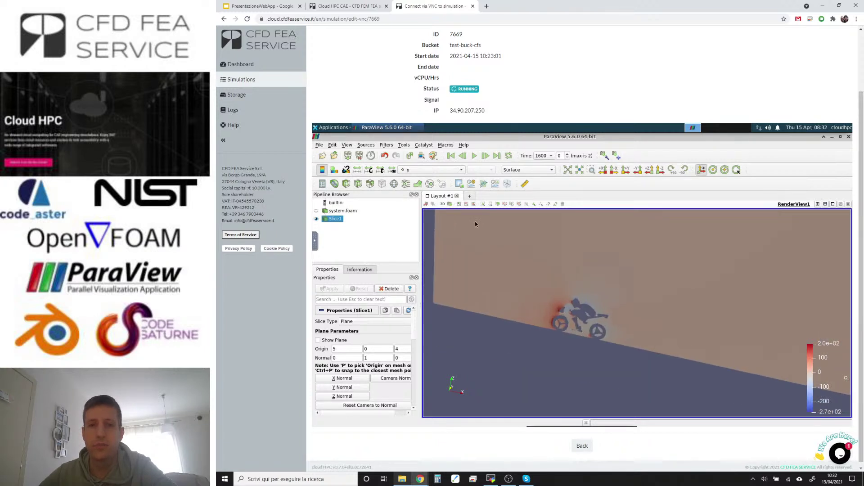
- Color the slice by U magnitude and switch its coloring to k
click(445, 171)
click(439, 195)
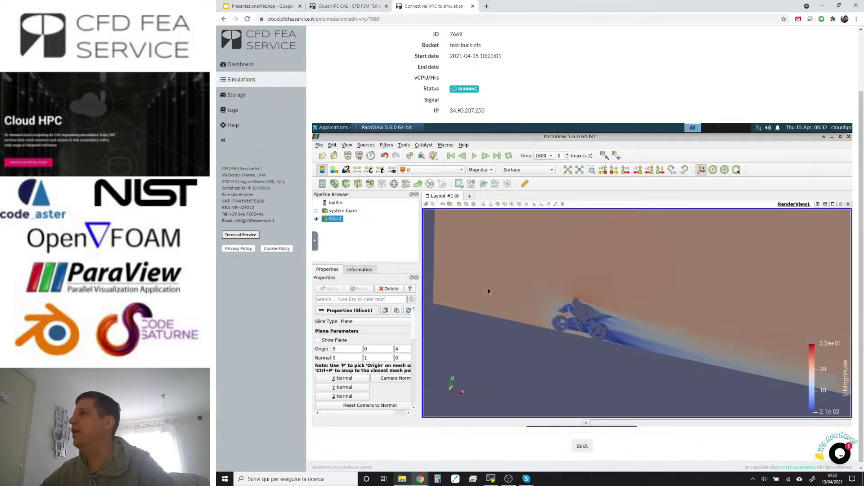
click(438, 174)
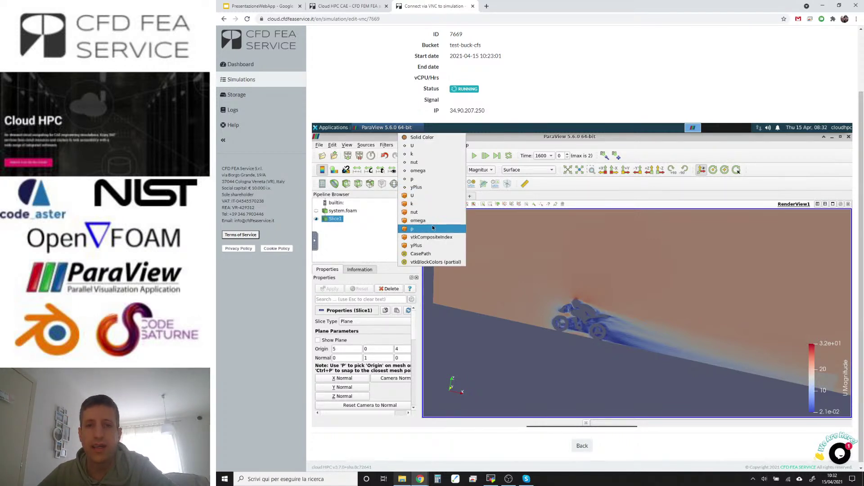
click(432, 207)
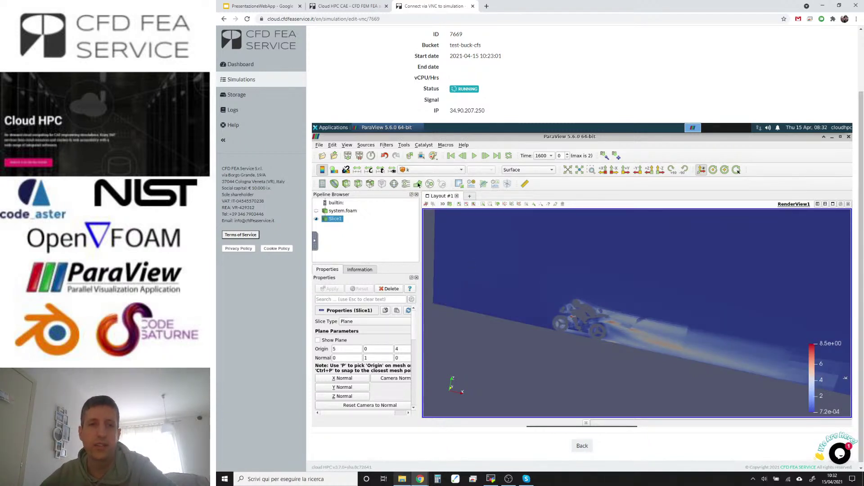
click(429, 169)
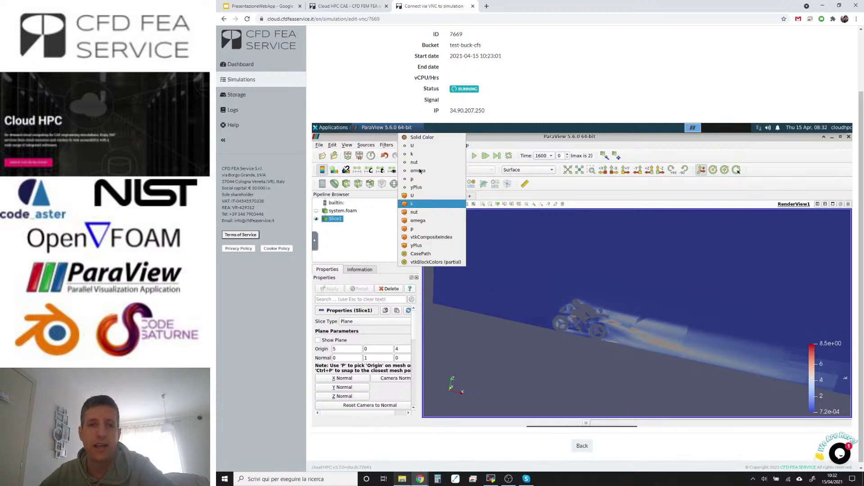
click(427, 203)
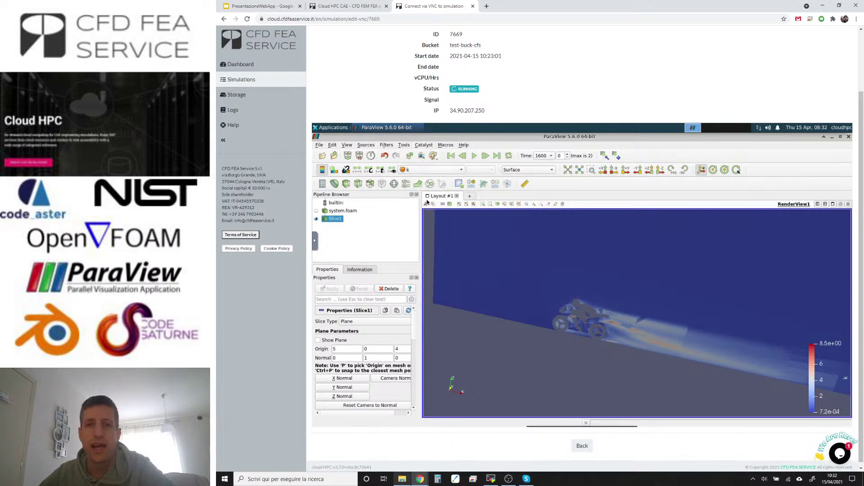
- Refresh the system.foam case to pick up new time steps and set the time to 1800, the last one
click(342, 211)
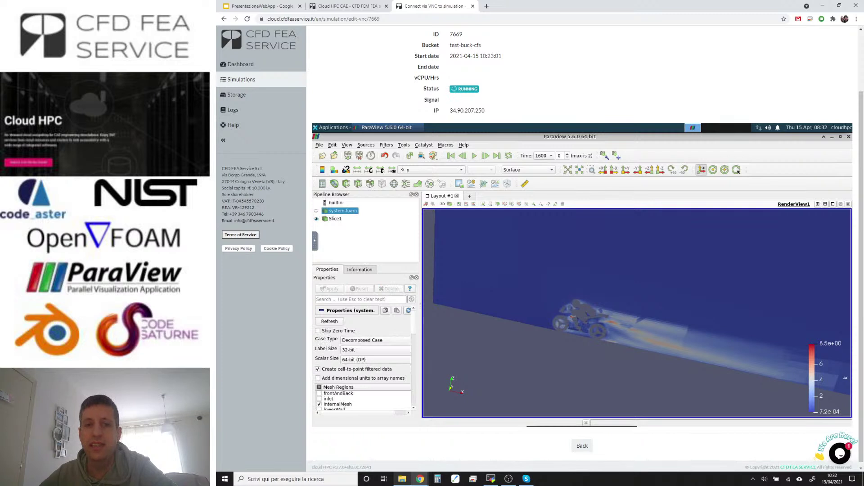
click(339, 322)
click(547, 157)
click(547, 158)
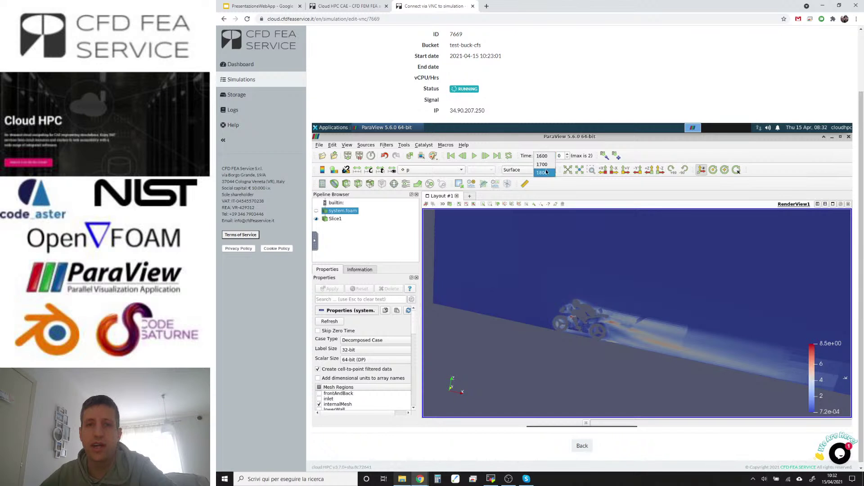
click(535, 198)
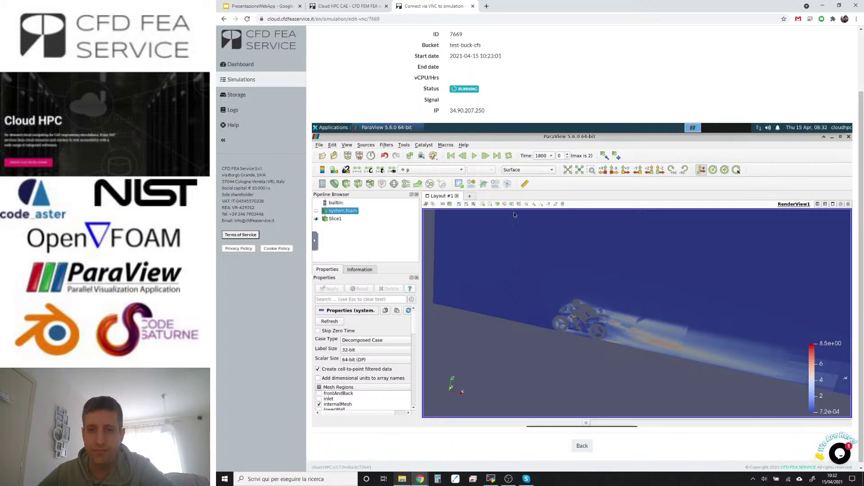
click(497, 156)
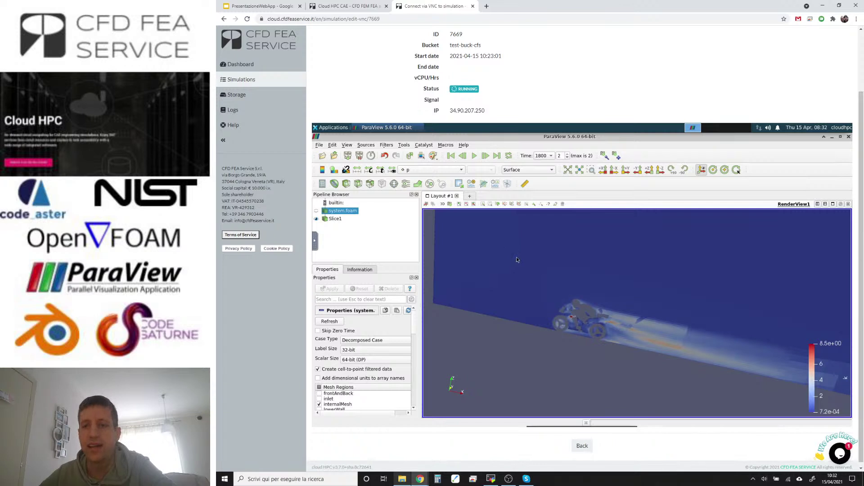
- Set the coloring of system.foam to U magnitude and display the remote desktop in full screen
click(421, 171)
click(424, 191)
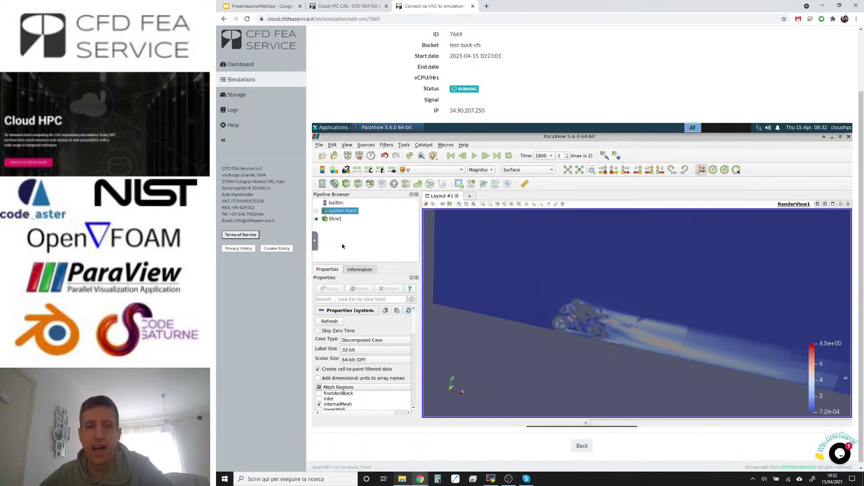
click(315, 242)
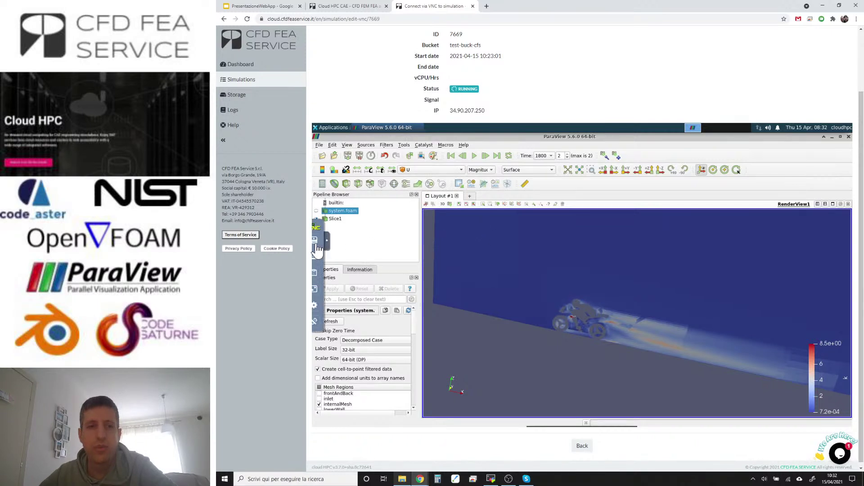
click(320, 289)
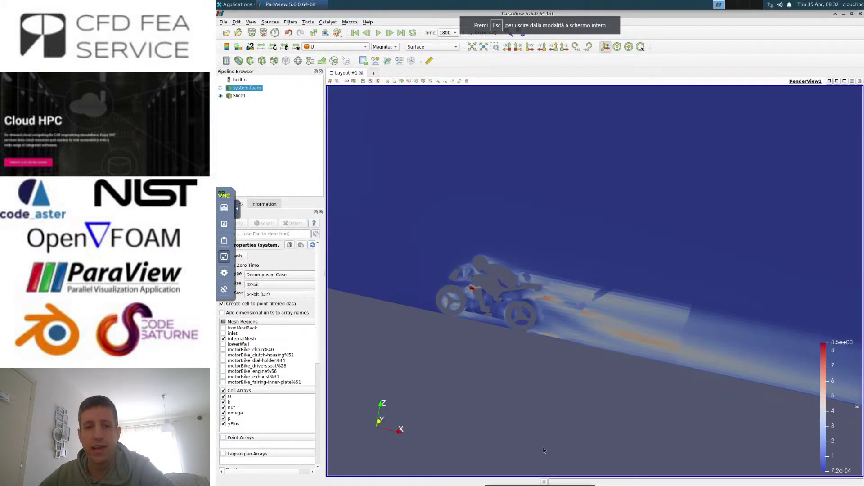
- Open a terminal, list the home folder, change to Openfoam-test-case-v1 and list its files
click(518, 478)
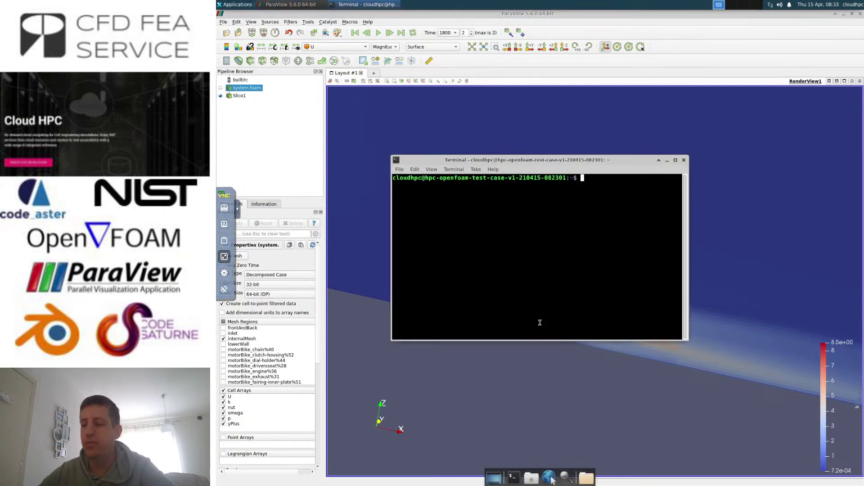
text(ls)
key(Return)
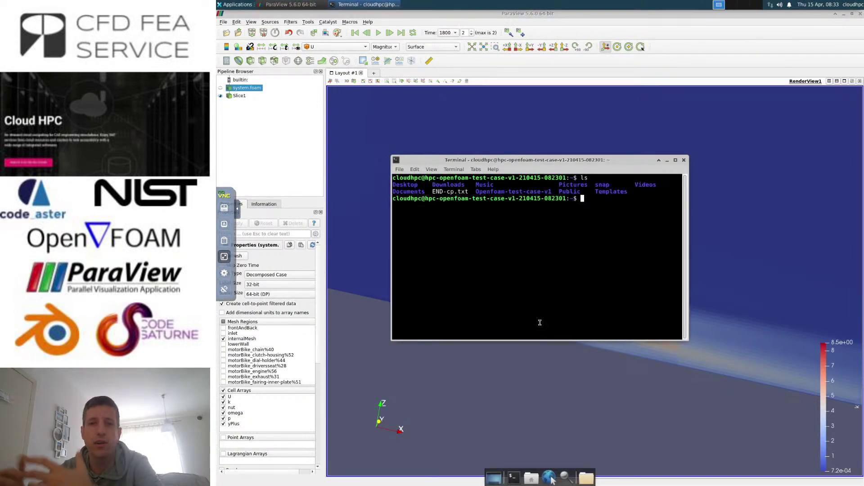
text(cd Openfoam-test-case-v1/)
key(Return)
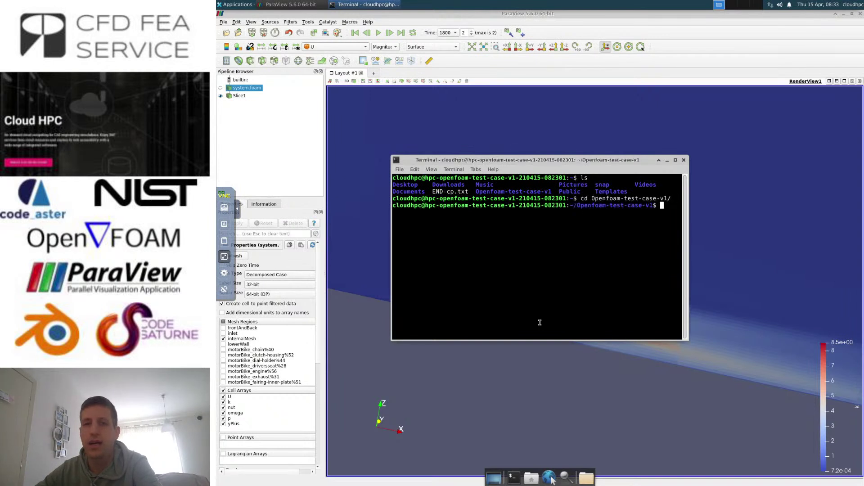
text(ls)
key(Return)
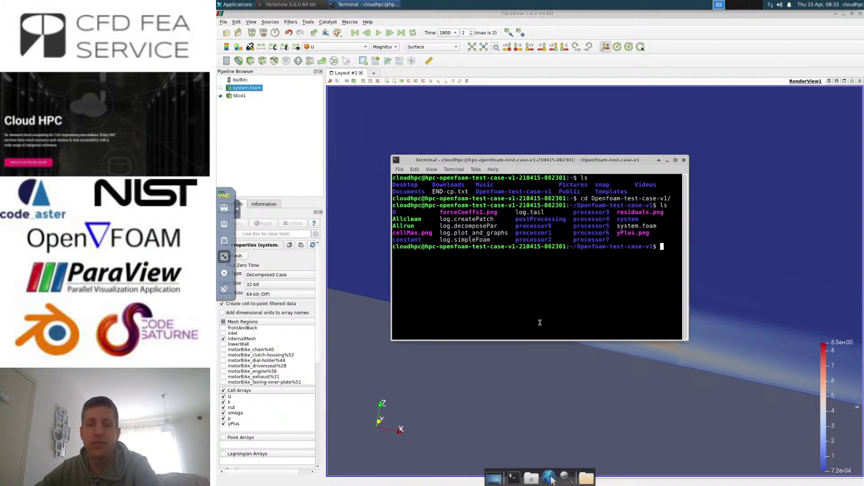
- View the end of log.simpleFoam in vim, quit the editor and minimize the terminal
text(vim )
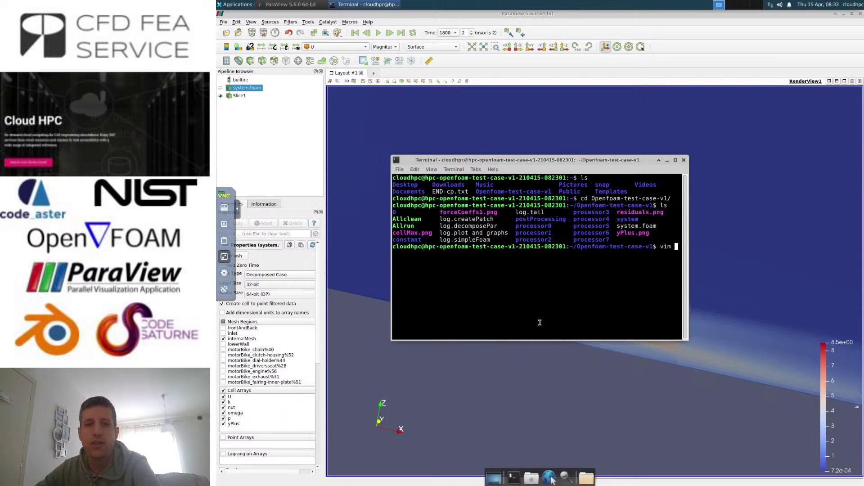
text(log.si)
key(Tab)
key(Return)
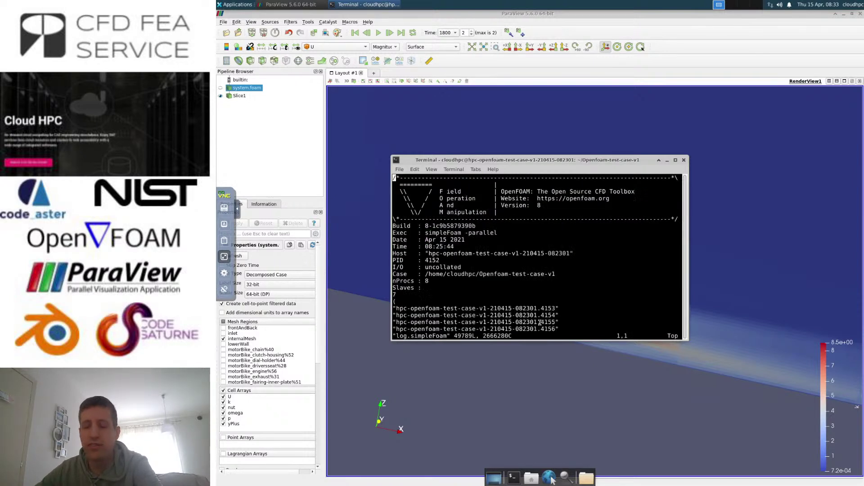
key(shift+g)
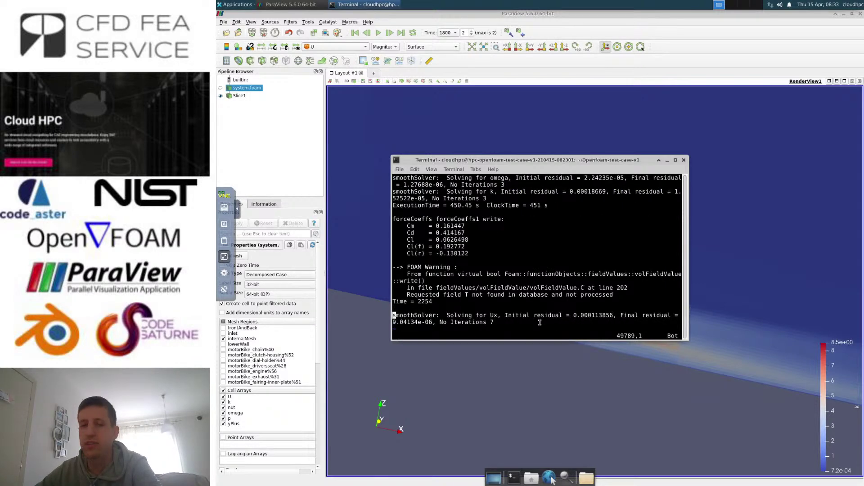
text(:q)
key(Return)
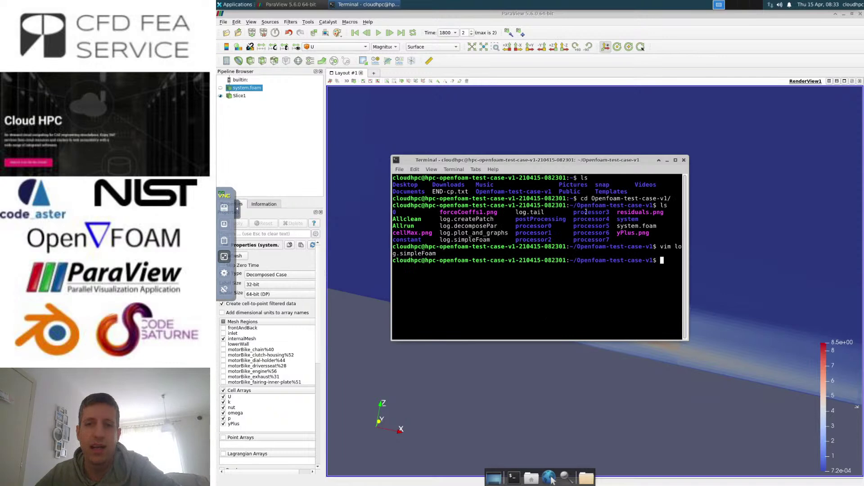
click(667, 161)
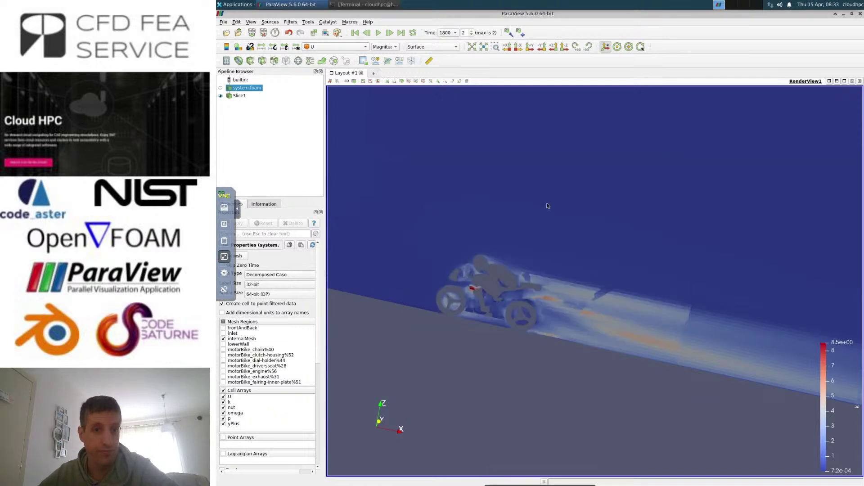
- Leave the full-screen remote desktop, return to the simulations list and check the data of the completed flange-ca136 run
click(224, 257)
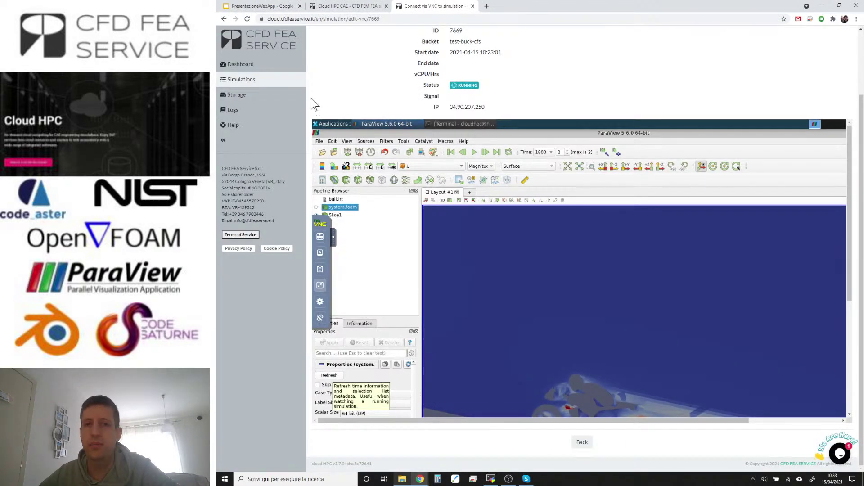
scroll(314, 104, up, 1)
scroll(323, 110, down, 1)
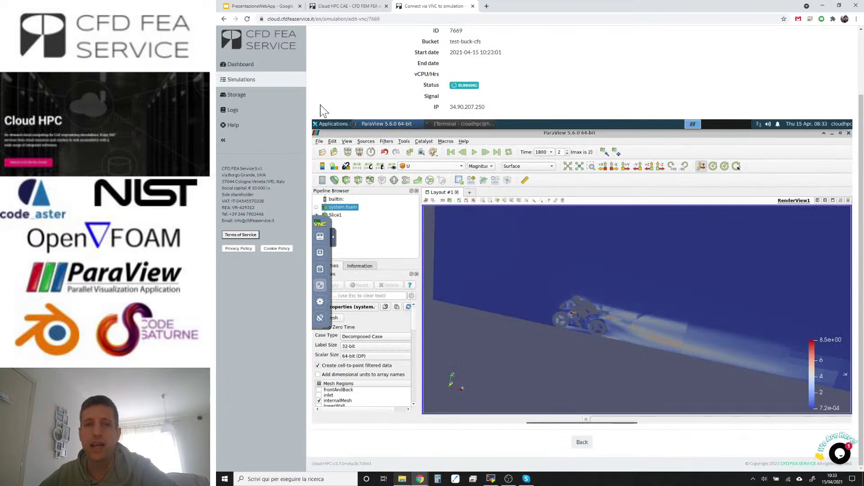
click(282, 81)
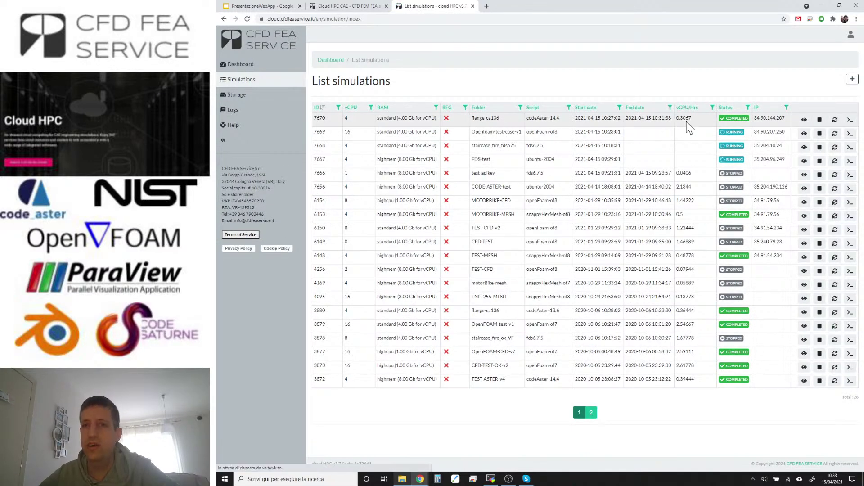
drag(693, 118, 384, 126)
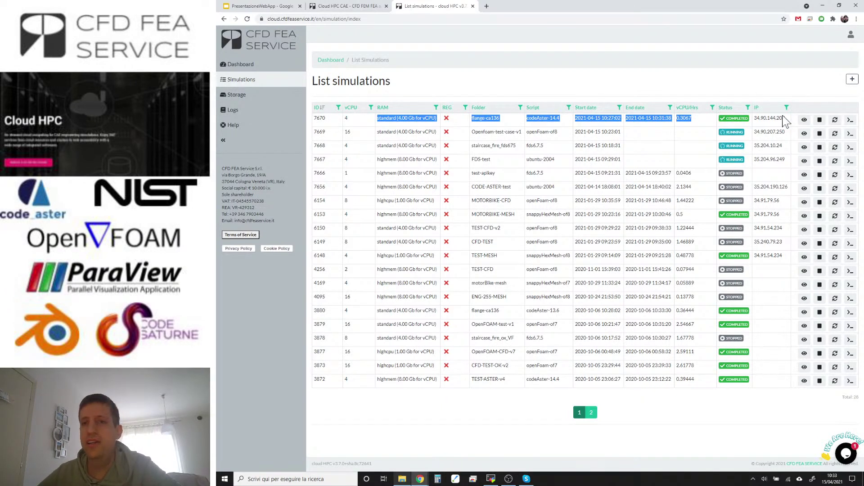
double_click(771, 119)
drag(785, 119, 378, 120)
- Start a new simulation with 2 vCPU and highmem (8.00 Gb for vCPU) RAM
click(849, 79)
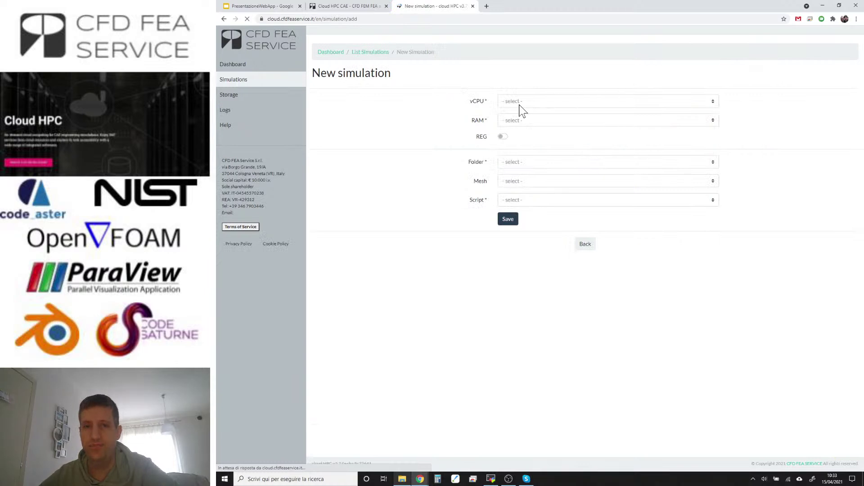
click(520, 104)
click(516, 153)
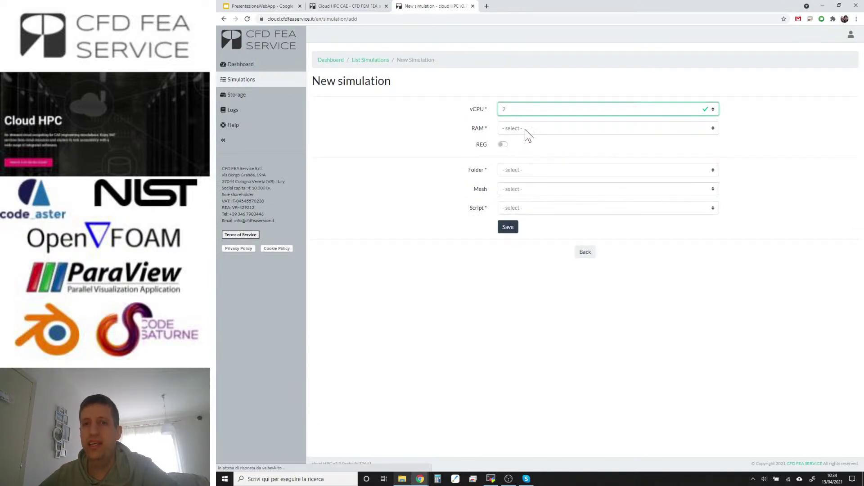
click(525, 129)
click(526, 162)
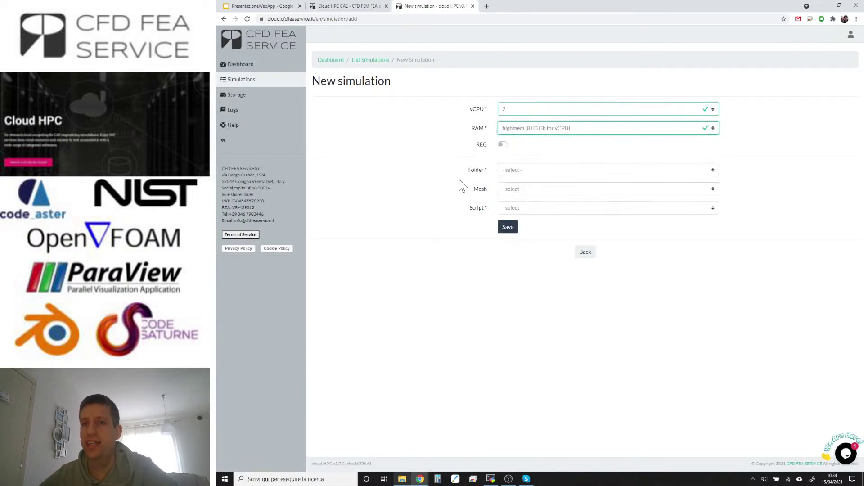
- Choose the flange-ca136 folder and the ubuntu-2004 script, and save the new simulation to launch it
click(556, 170)
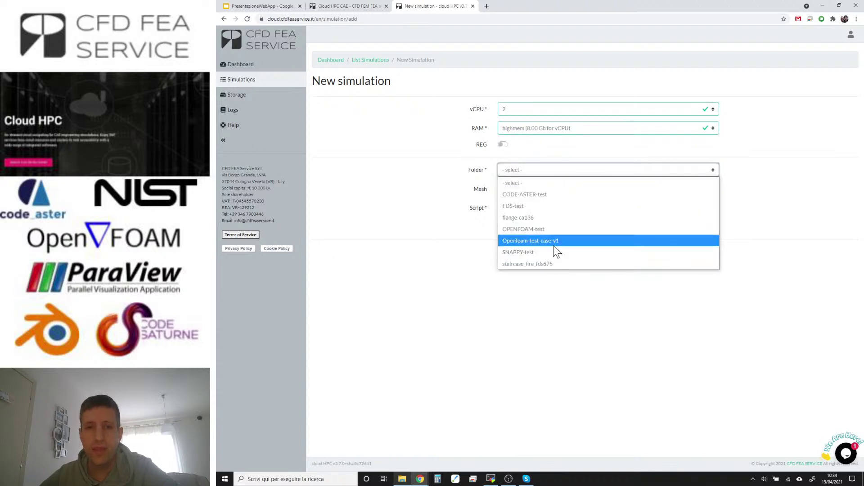
click(546, 219)
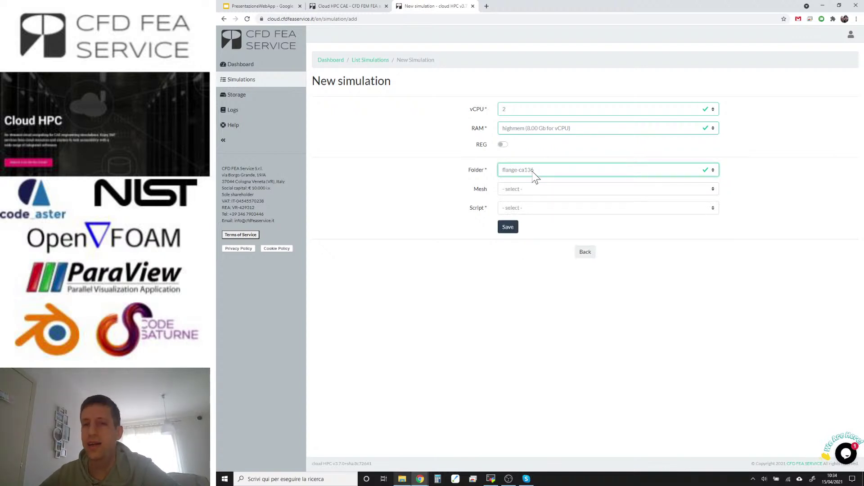
click(532, 208)
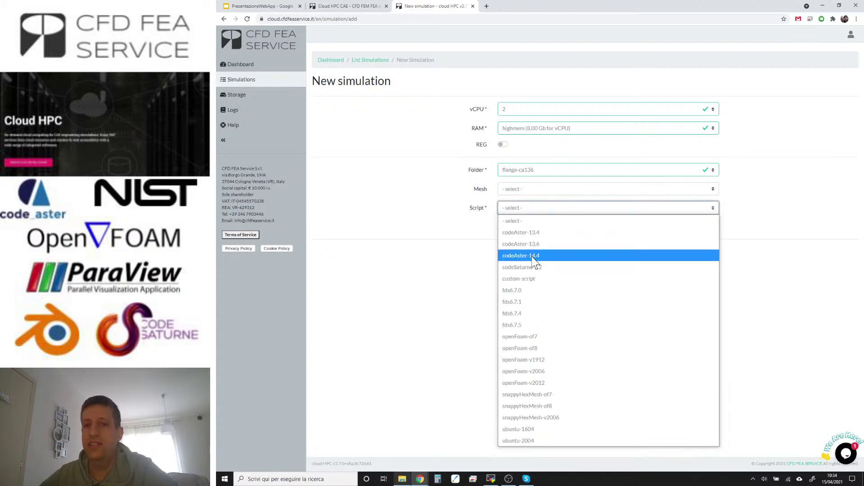
click(536, 441)
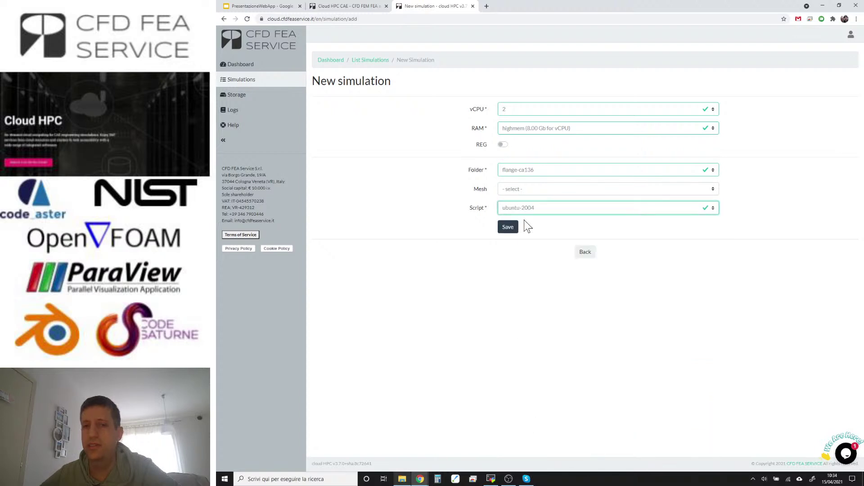
click(506, 229)
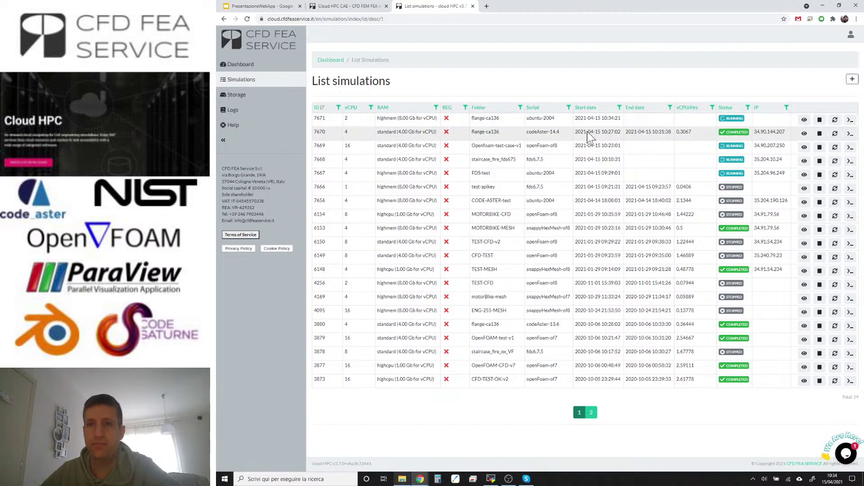
- View the details of the new flange-ca136 run and of the running FDS-test simulation, returning to the simulations list
click(804, 121)
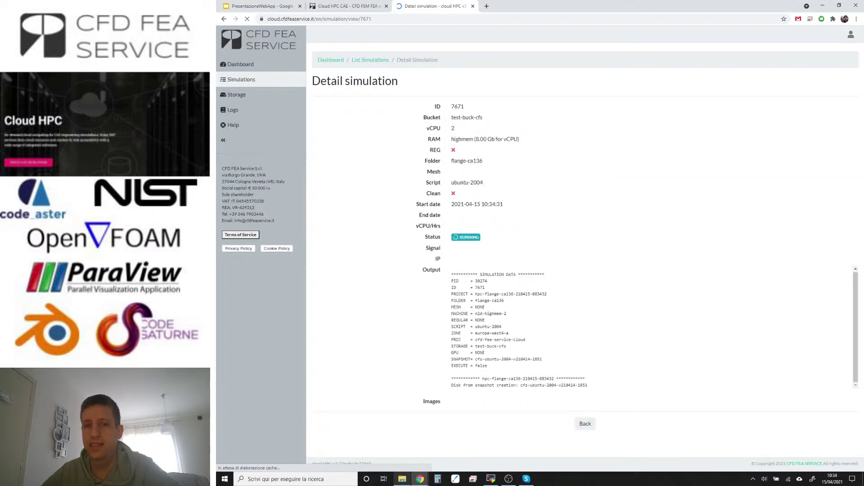
click(299, 83)
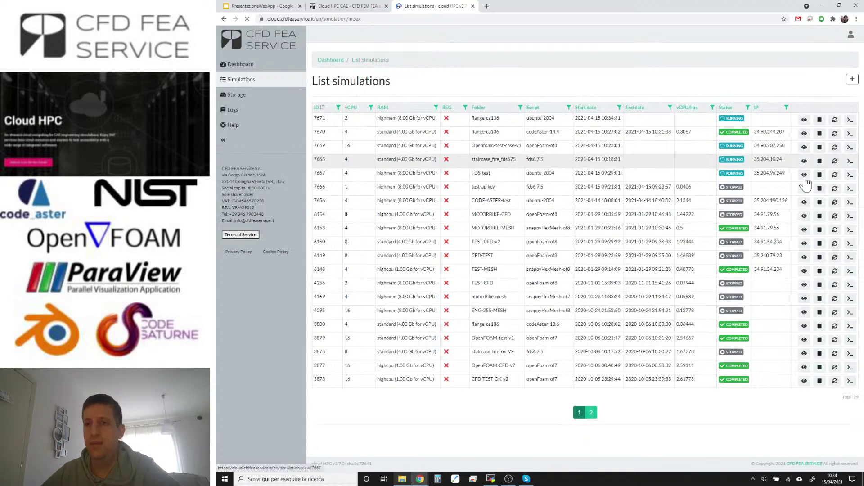
click(805, 175)
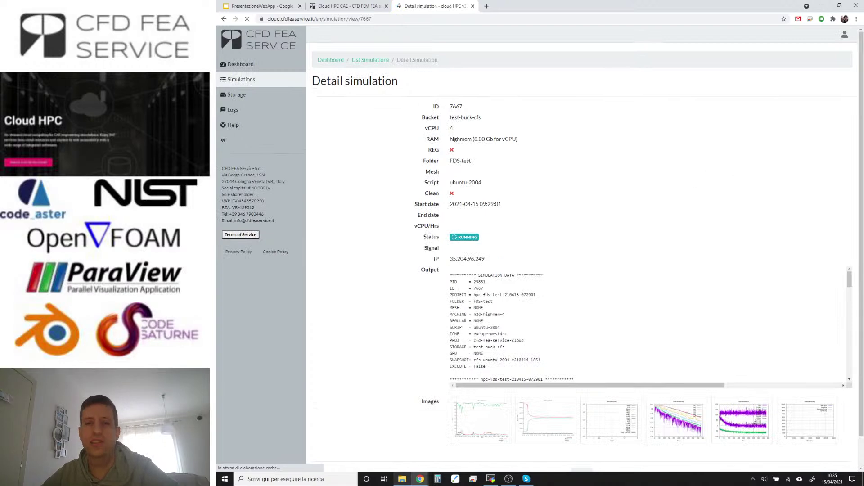
click(285, 85)
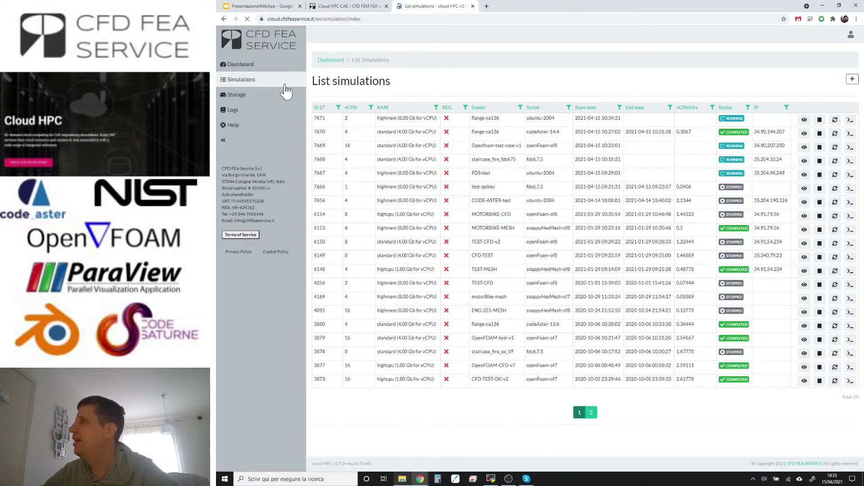
- Connect via VNC to the FDS-test simulation and launch Salome from its terminal with ./salome
click(850, 175)
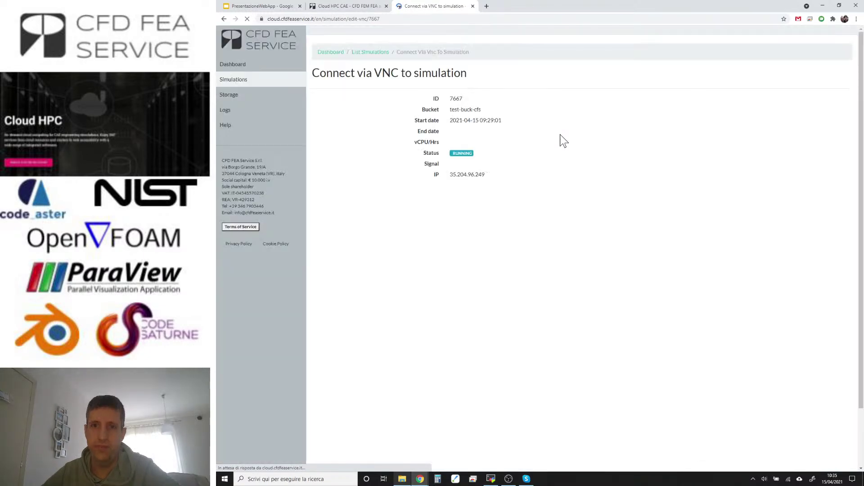
scroll(393, 128, down, 2)
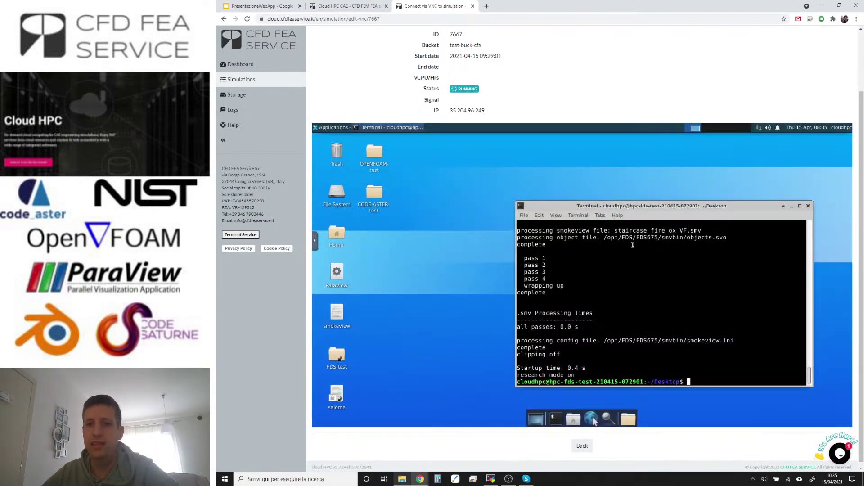
text(./salome)
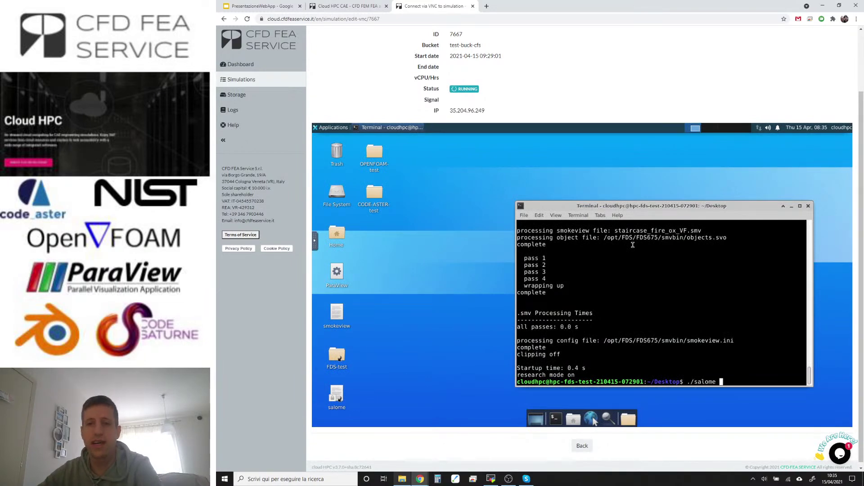
key(Return)
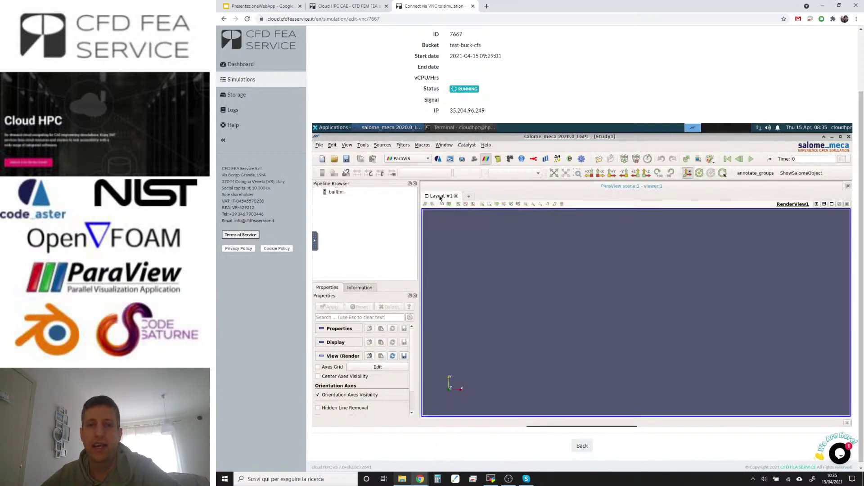
- Load the analisi_statica2_carico-esterno.rmed results file from the CODE-ASTER-test folder into ParaVis
right_click(354, 211)
click(366, 215)
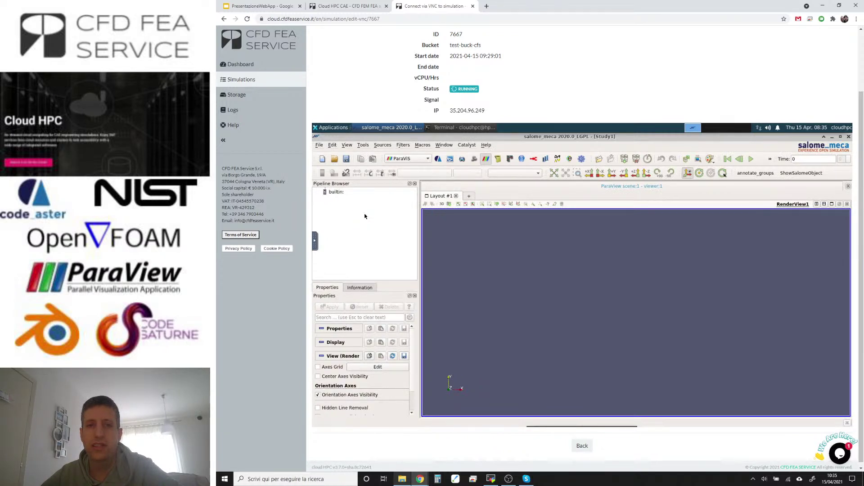
double_click(557, 223)
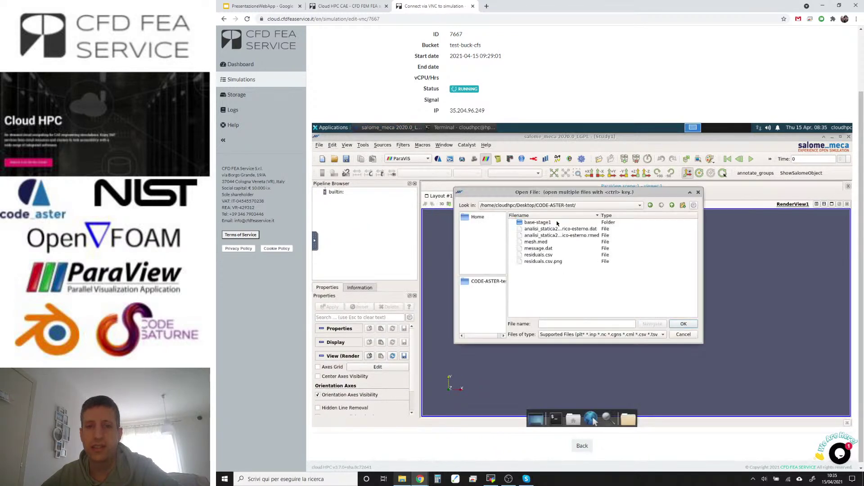
double_click(563, 236)
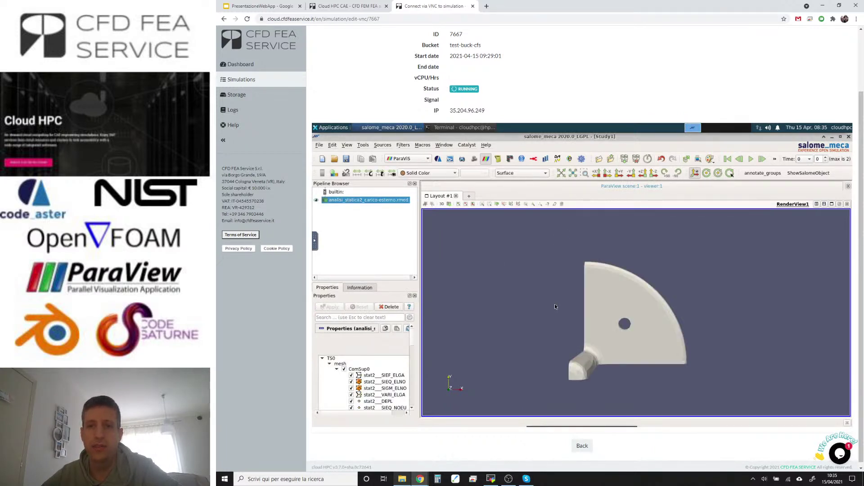
- Set the time to 1 and color the flange by the VMIS component of stat2___SIEQ_NOEU
drag(529, 274, 502, 282)
click(809, 159)
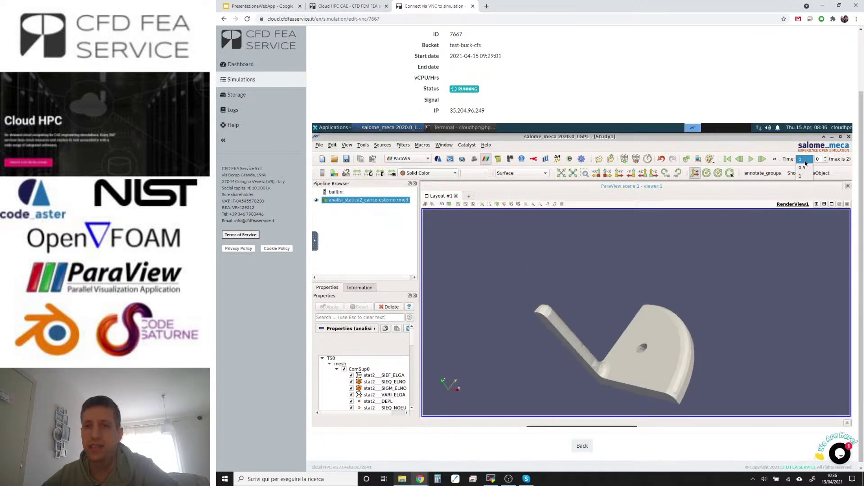
click(804, 176)
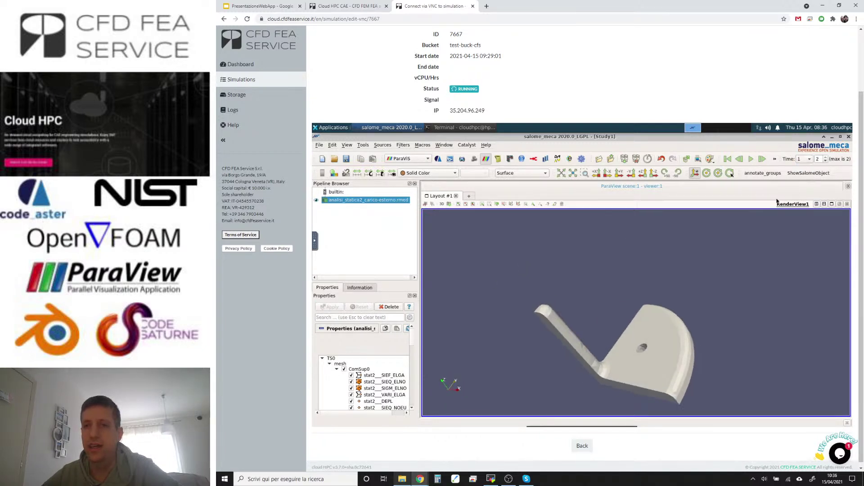
click(428, 173)
click(430, 192)
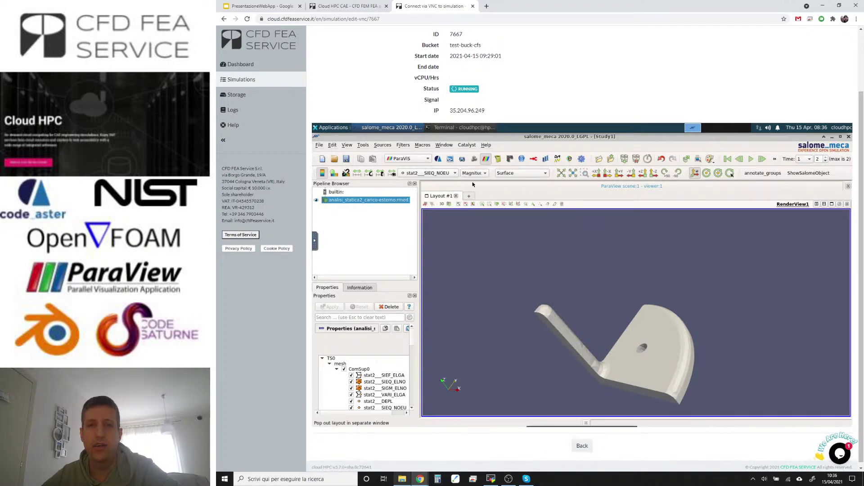
click(474, 173)
click(473, 181)
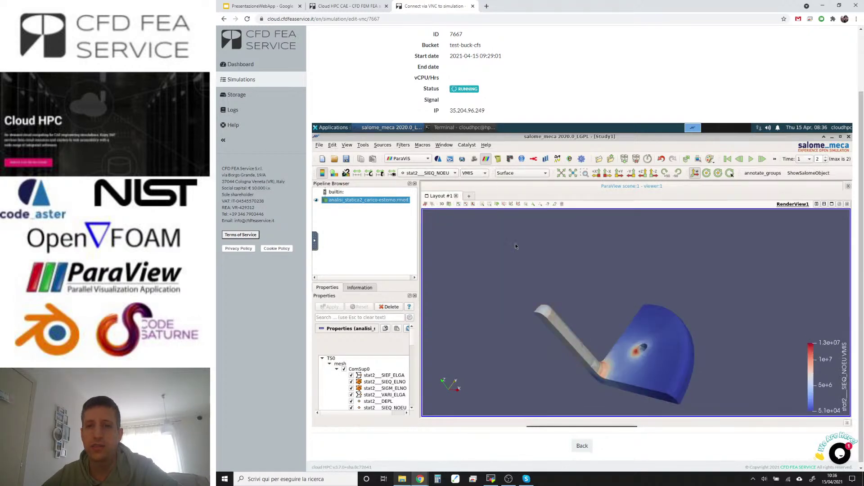
- Change the displayed stress component to VMIS_SG and inspect the flange around the hole and the bend
drag(533, 261, 592, 256)
scroll(599, 289, up, 5)
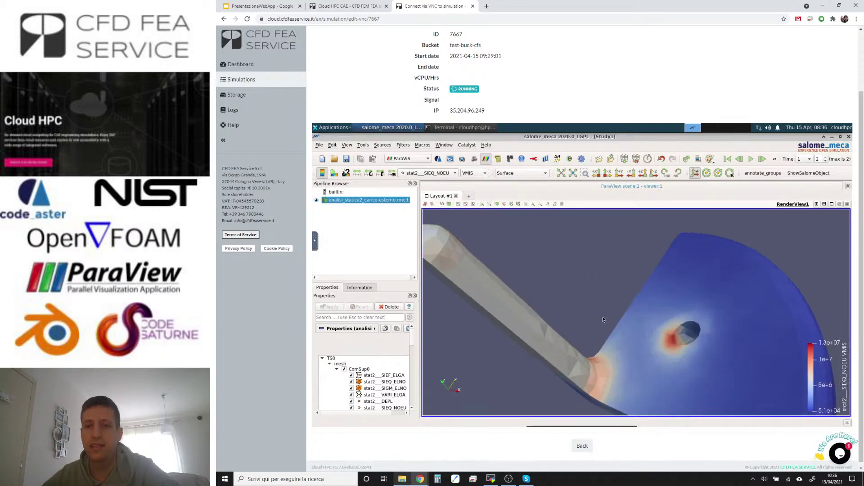
mouse_move(607, 314)
mouse_down()
mouse_move(587, 306)
mouse_move(610, 301)
mouse_move(606, 315)
mouse_move(600, 307)
mouse_up()
click(481, 175)
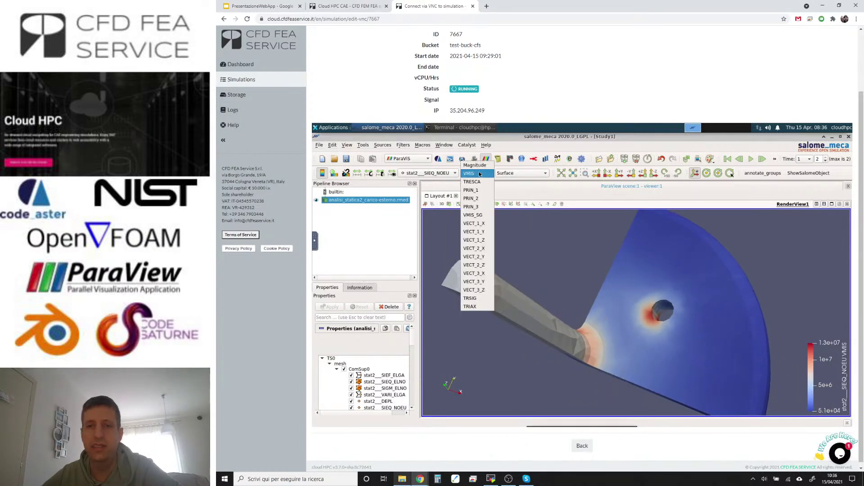
key(Escape)
key(Down)
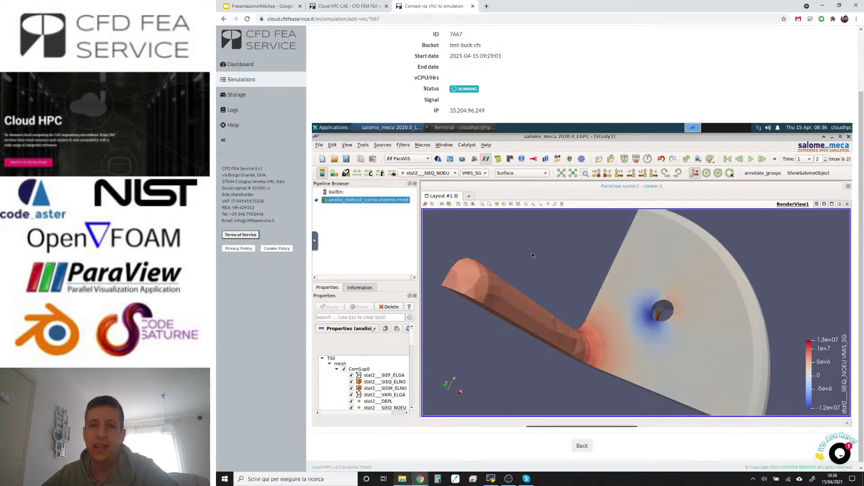
drag(550, 275, 549, 272)
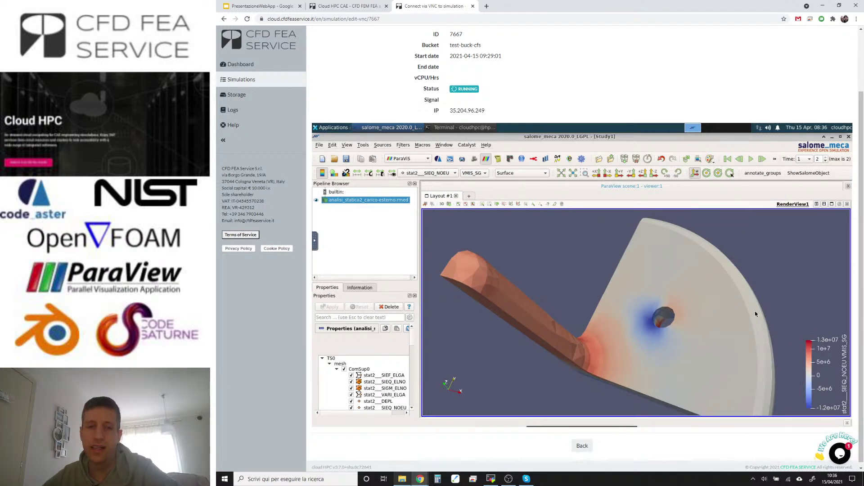
drag(714, 307, 700, 313)
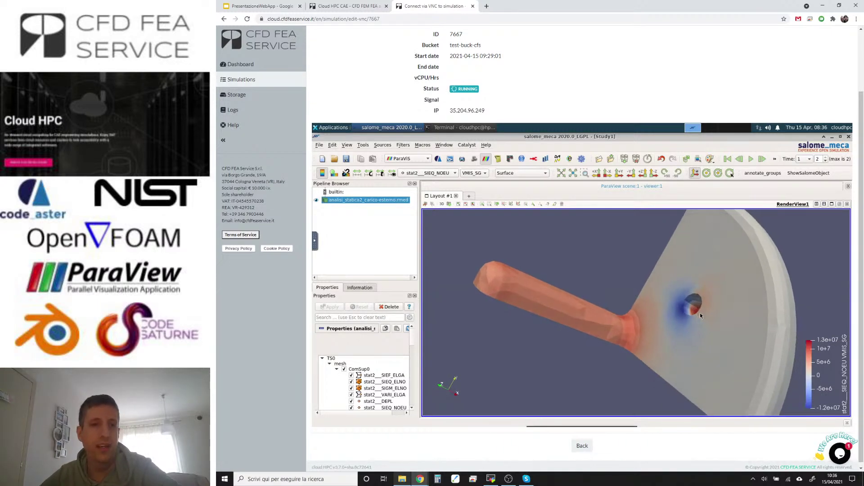
- Display the remote desktop in full screen and examine the whole flange's stress distribution
click(315, 241)
click(320, 289)
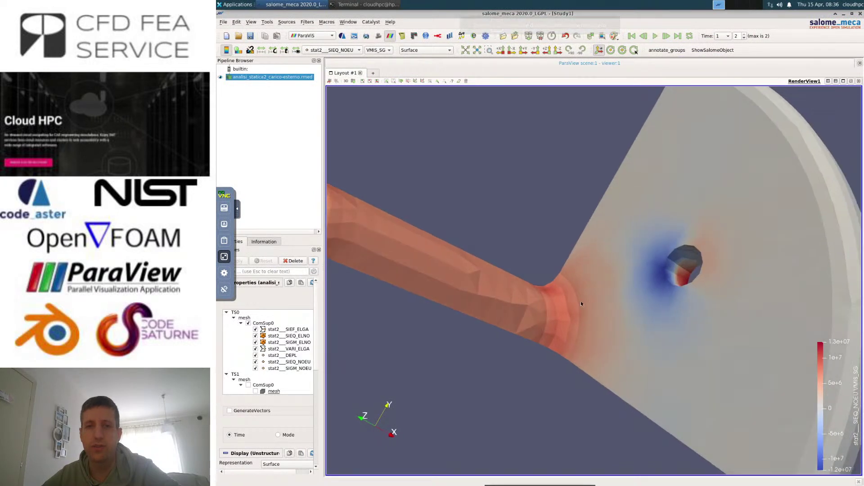
scroll(560, 242, down, 3)
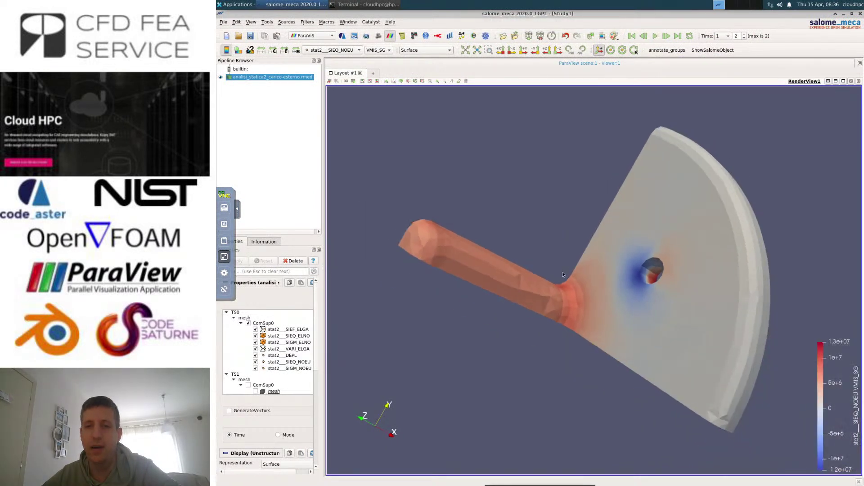
drag(603, 260, 554, 259)
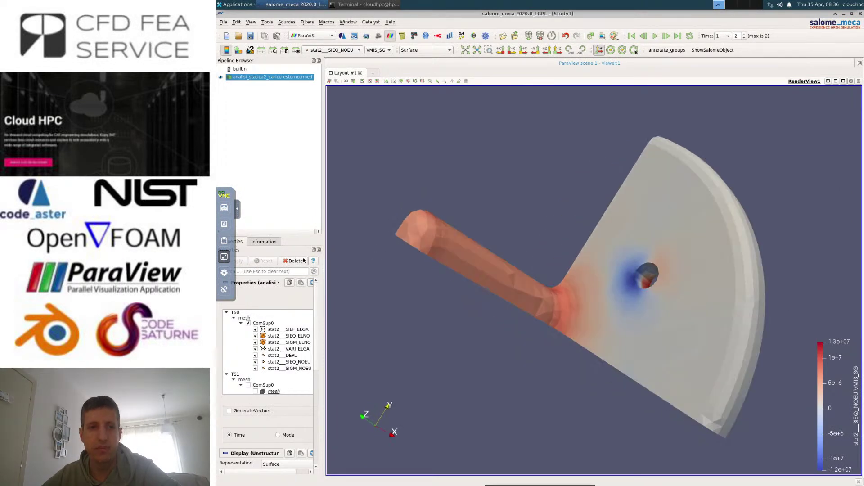
- Leave the remote desktop's full-screen display and rotate the flange to view its stress distribution from the side
click(226, 258)
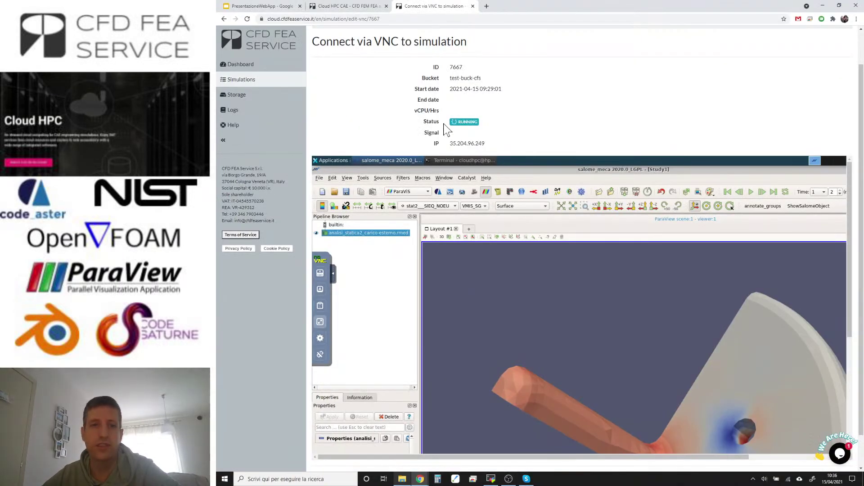
scroll(444, 129, down, 1)
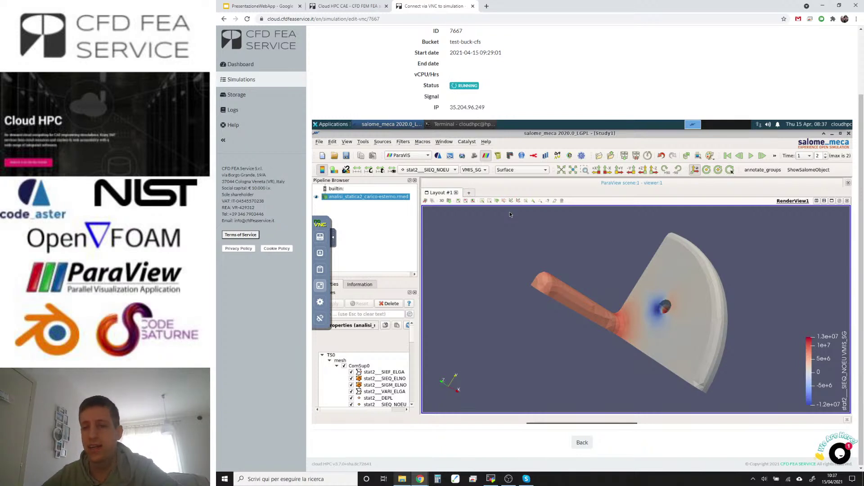
drag(536, 295, 538, 271)
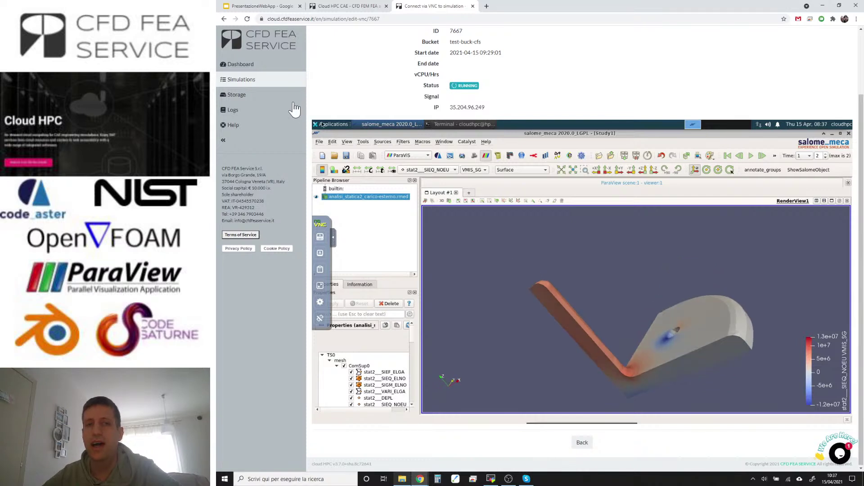
- Return to the simulations list and open the VNC connection for the running ubuntu-2004 simulation of the flange-ca136 folder
click(276, 93)
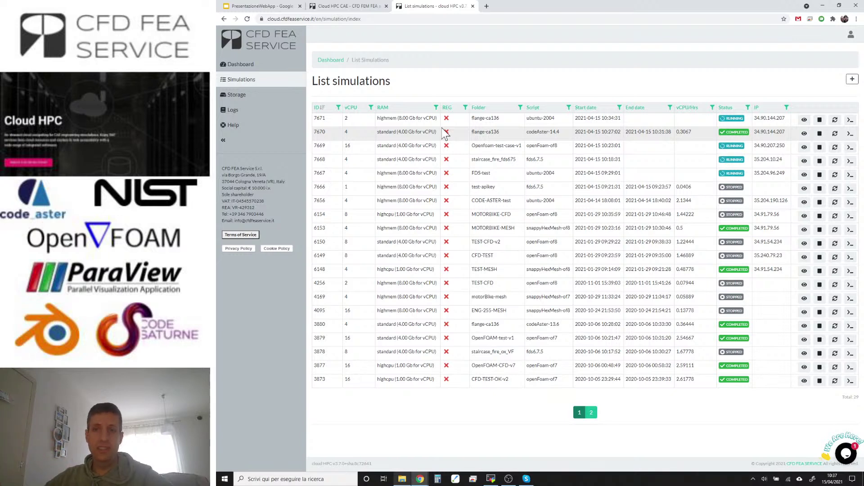
triple_click(518, 123)
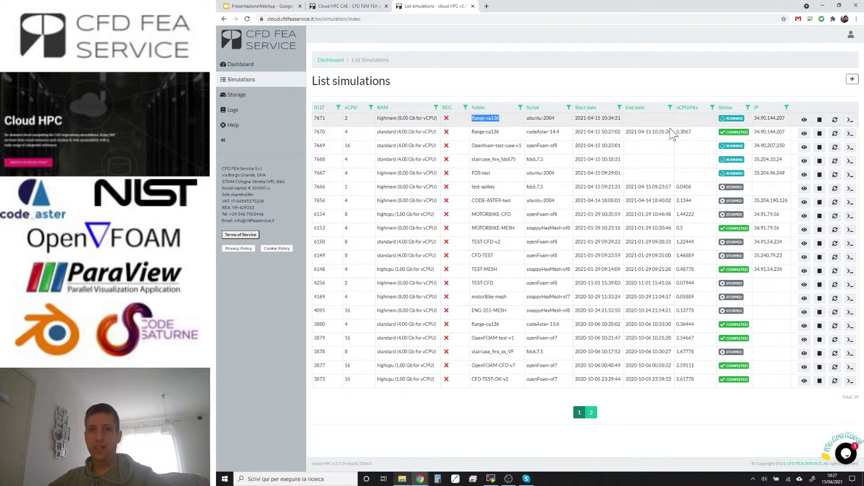
click(850, 122)
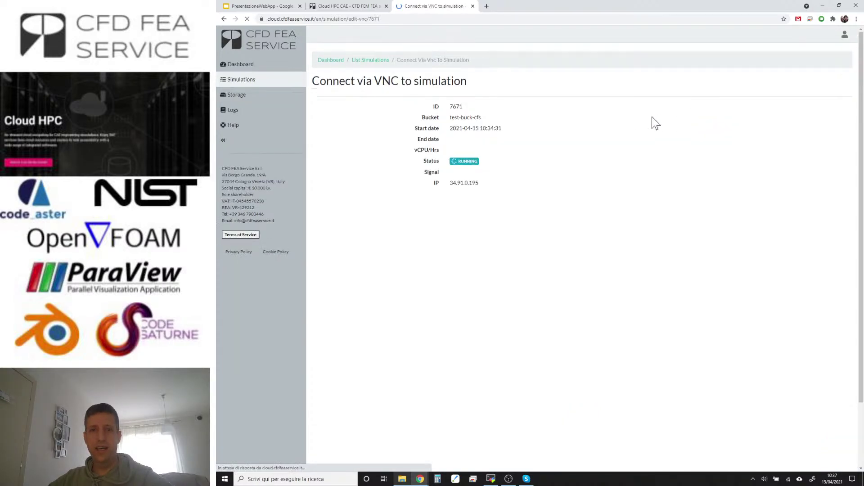
scroll(636, 119, down, 1)
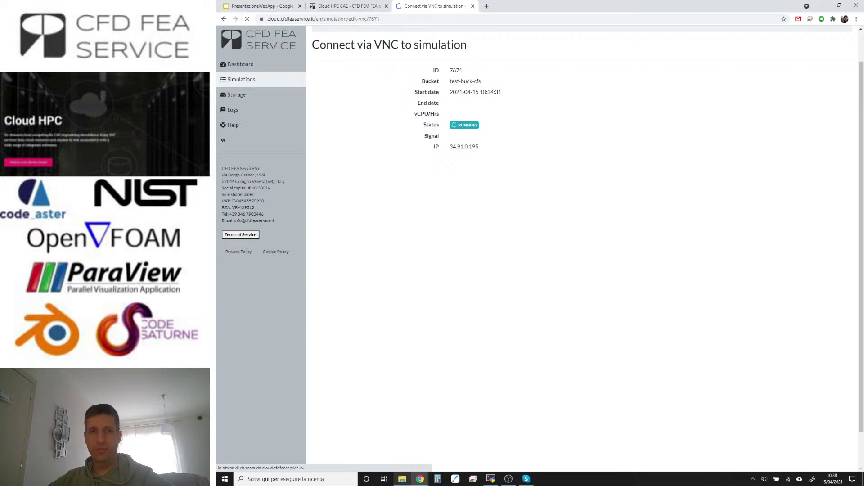
- Switch to the PresentazioneWebApp presentation in Google Slides and start the slideshow from slide 36, CARATTERISTICHE
click(279, 6)
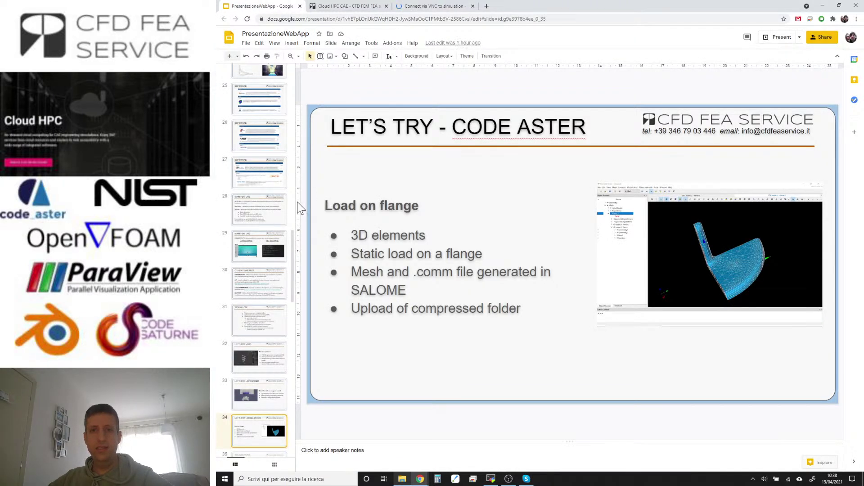
scroll(266, 270, down, 2)
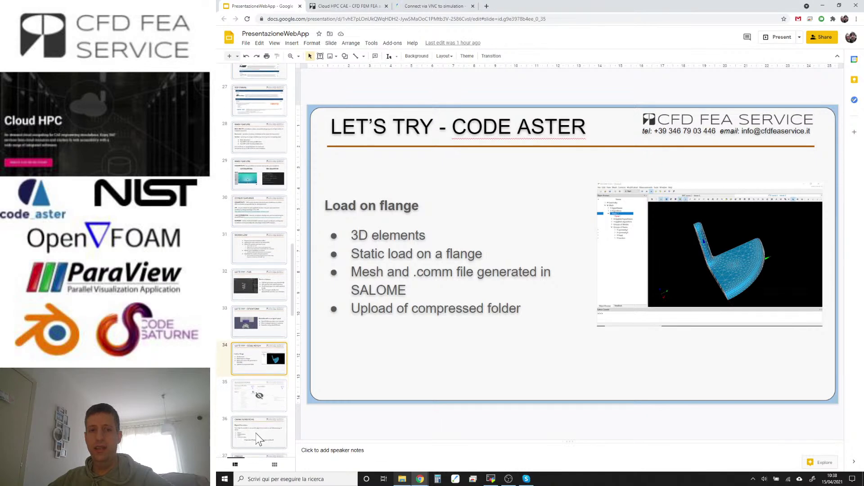
click(256, 435)
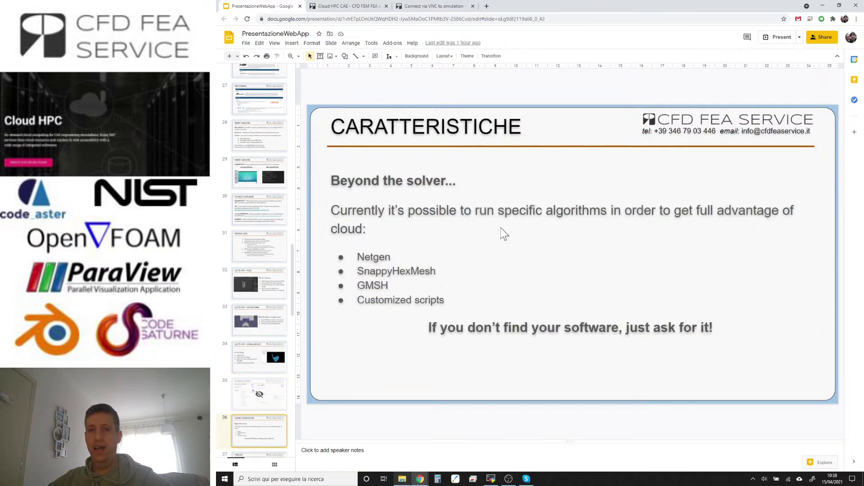
click(773, 43)
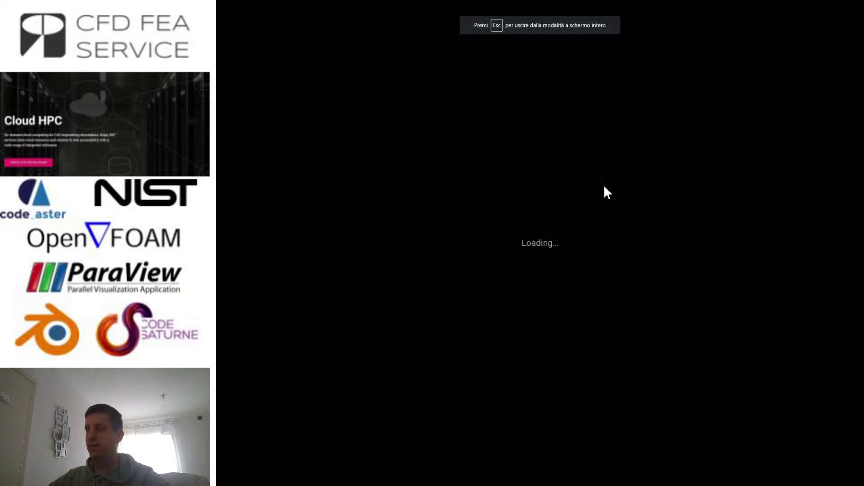